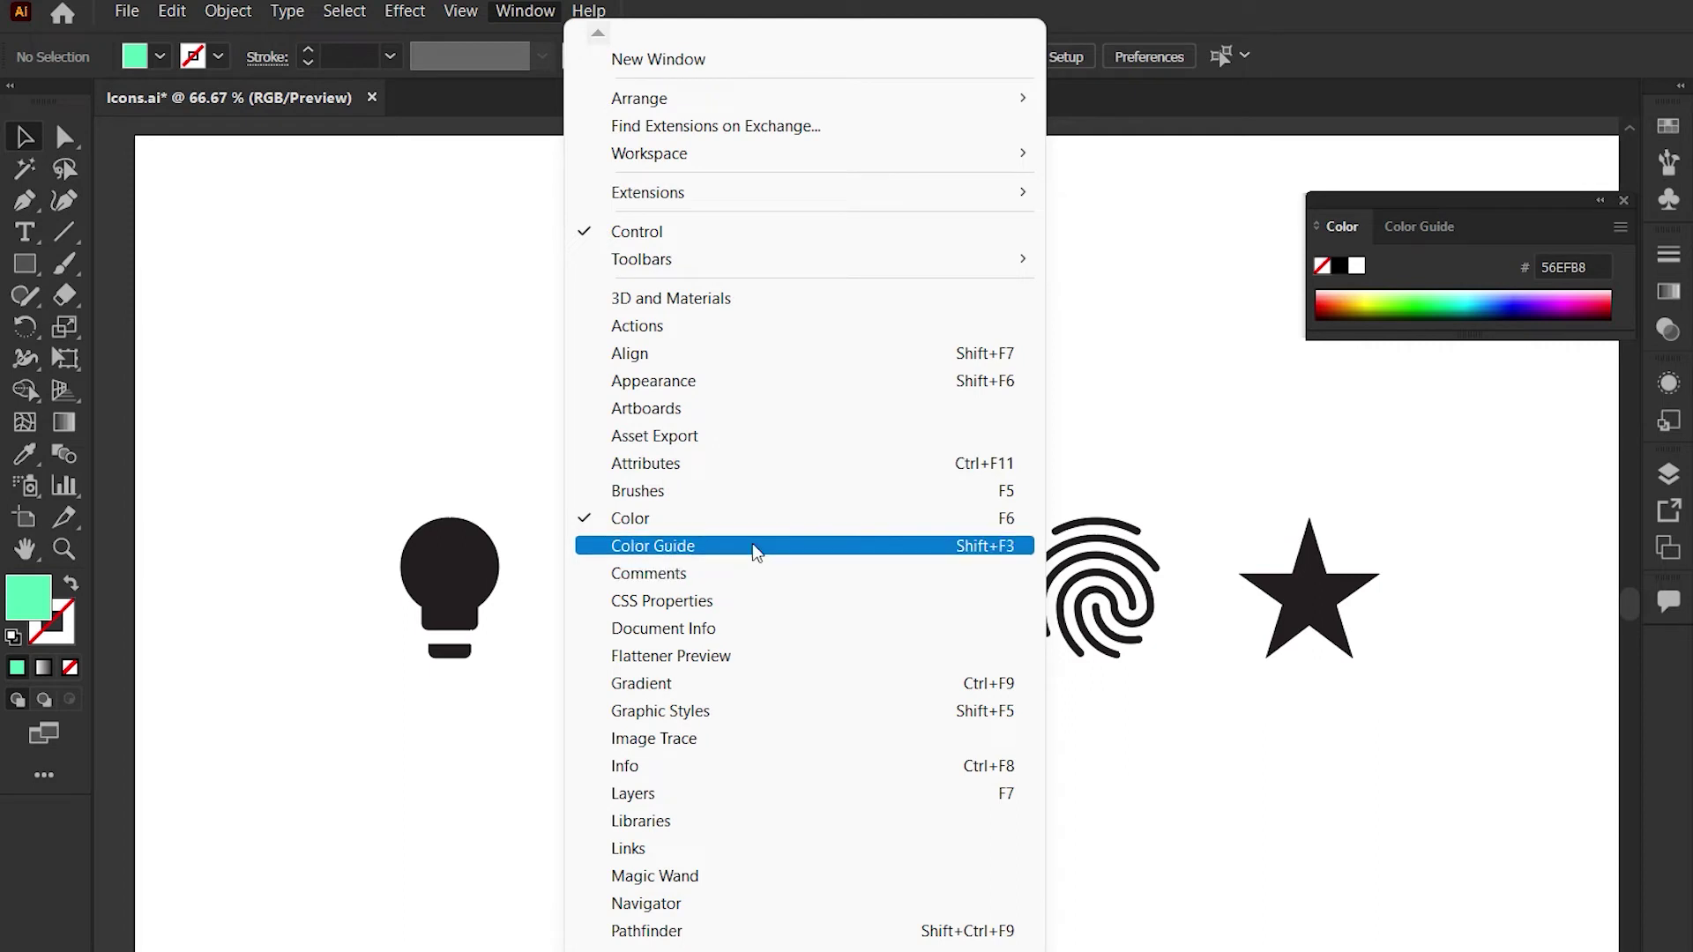
- Open the Color Guide, place it above the star icon and look through its list of harmony rules
left_click(767, 547)
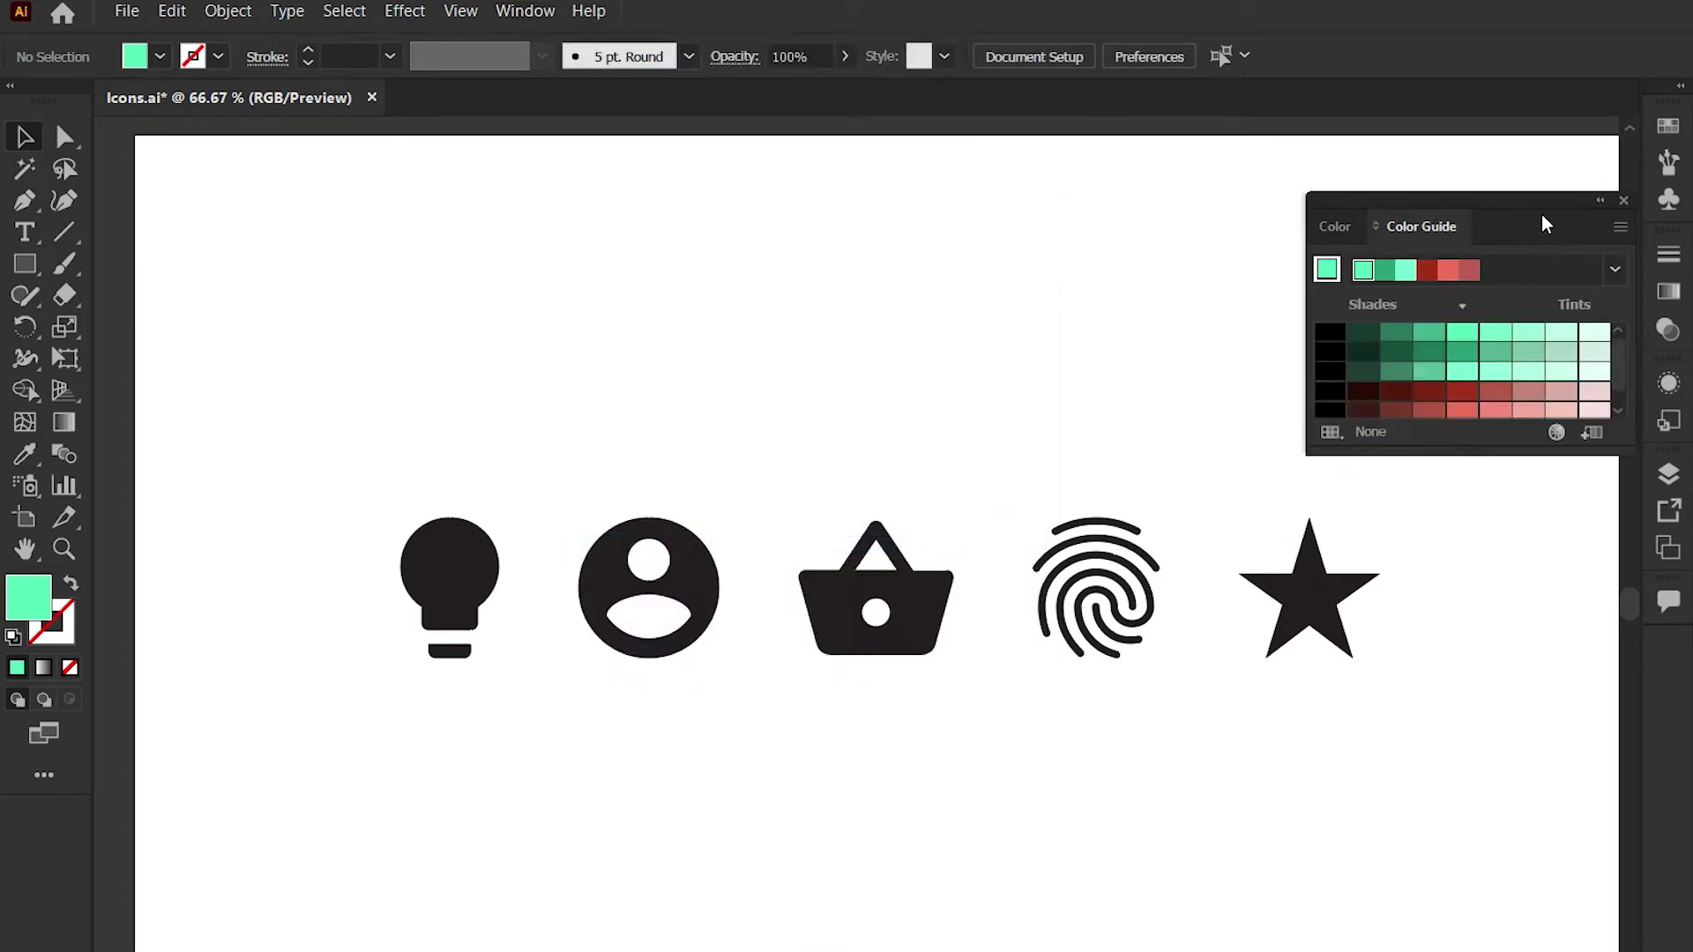
left_click_drag(1543, 216, 1506, 313)
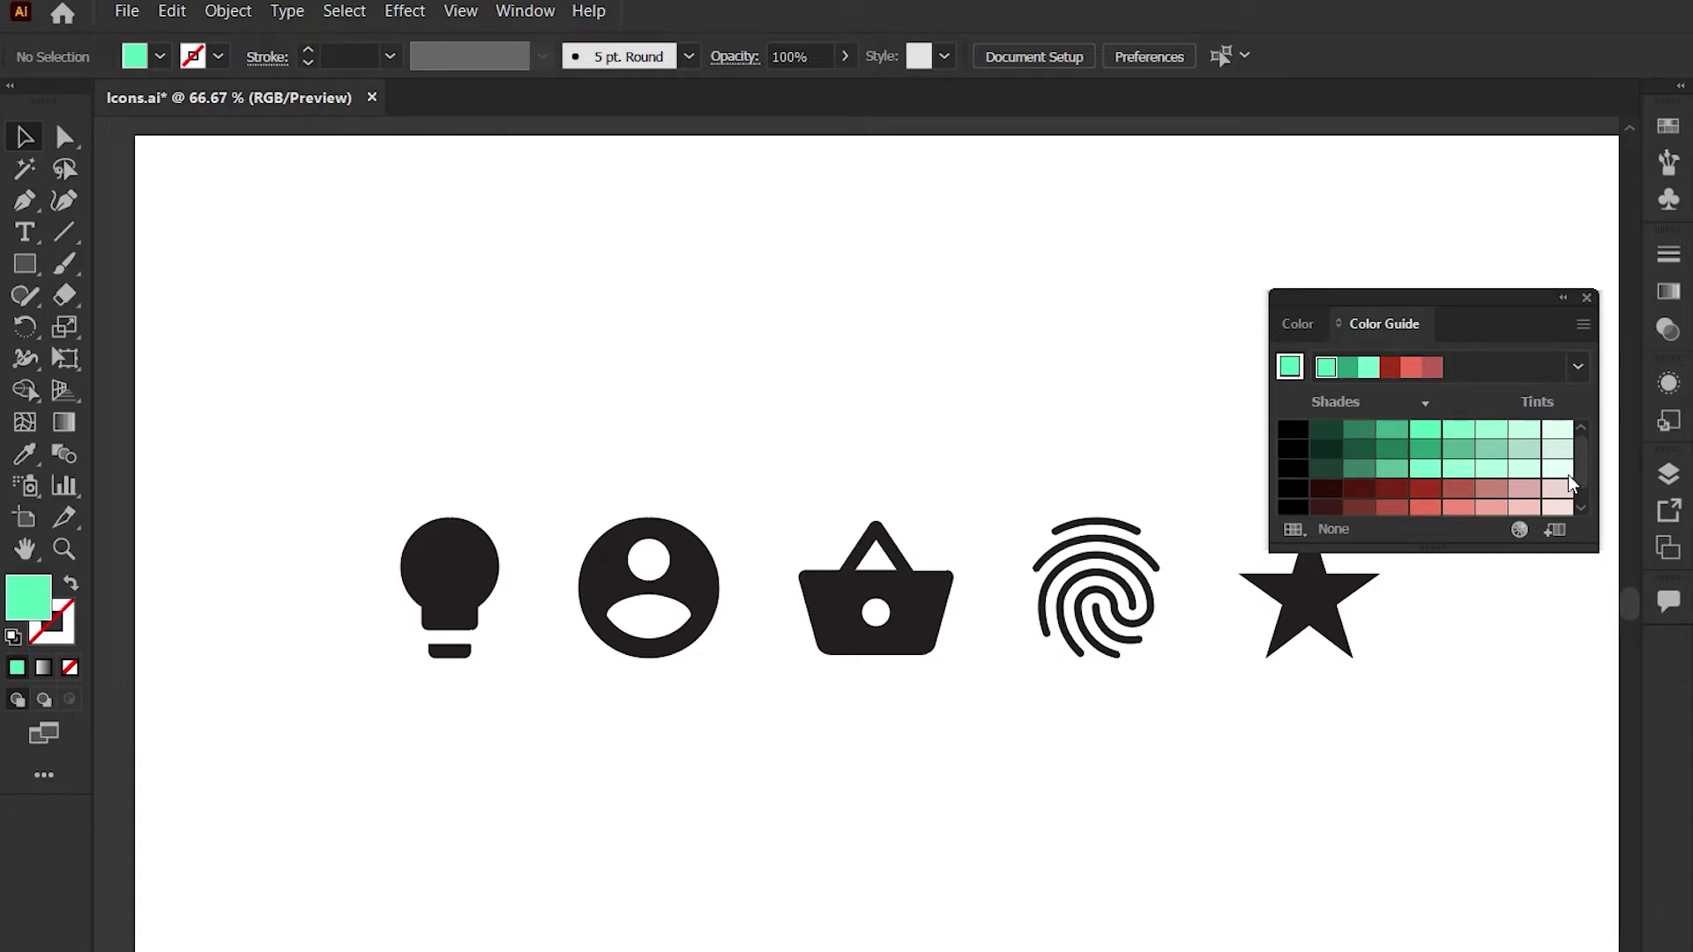
left_click(1575, 370)
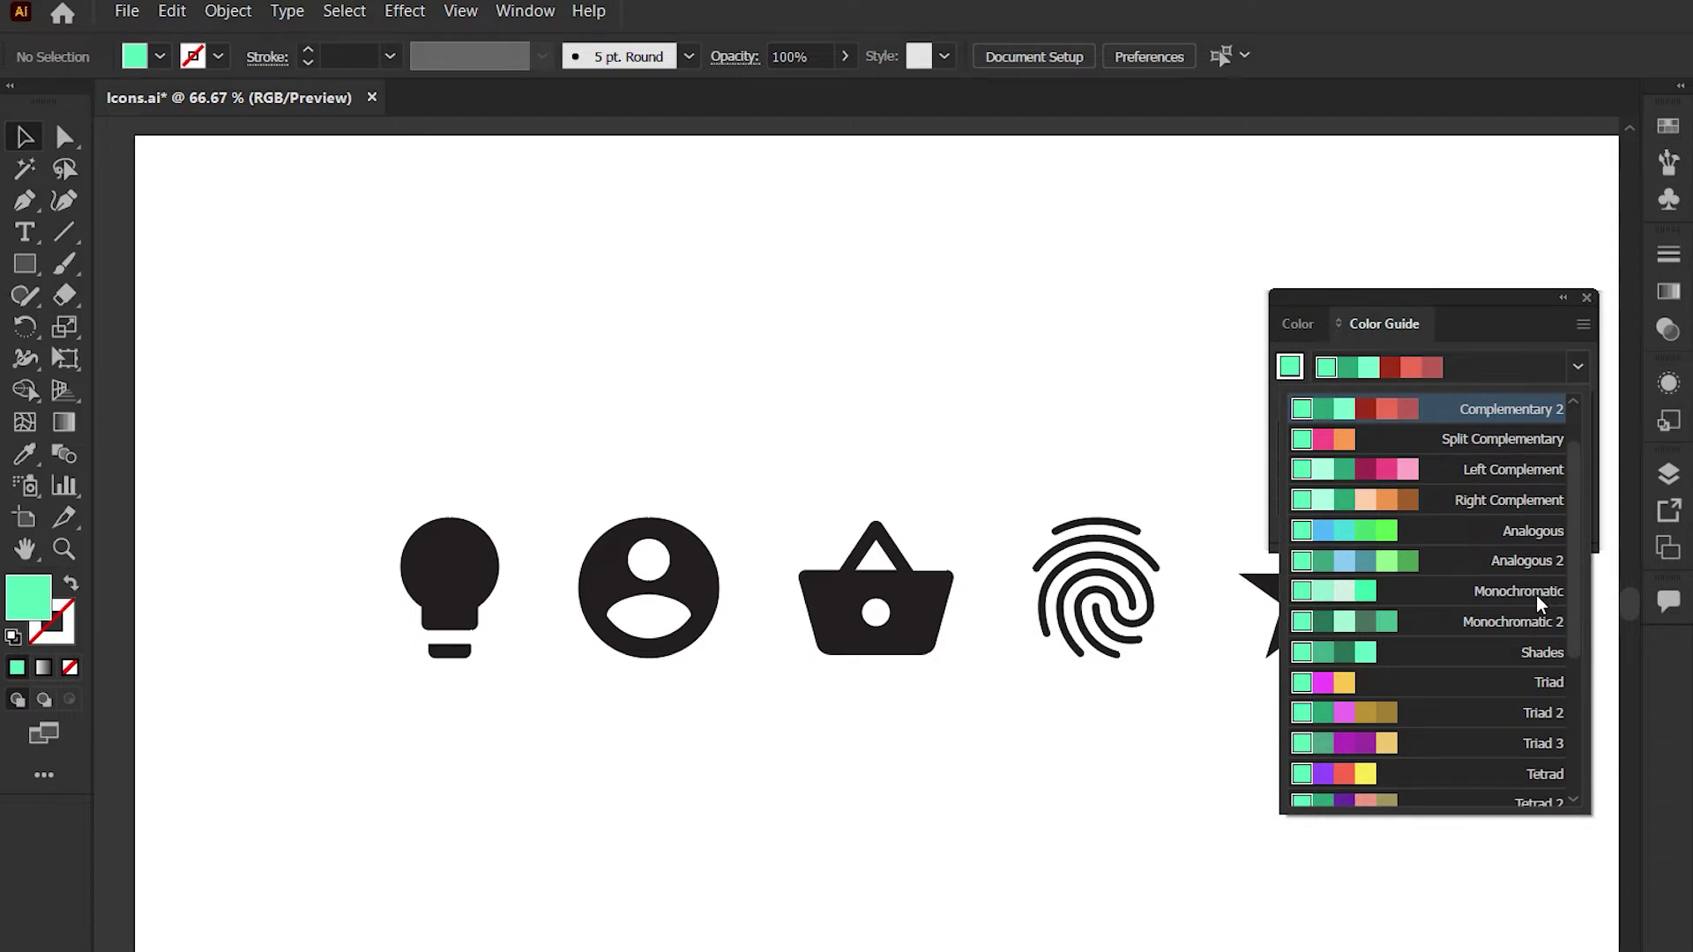
left_click(1520, 335)
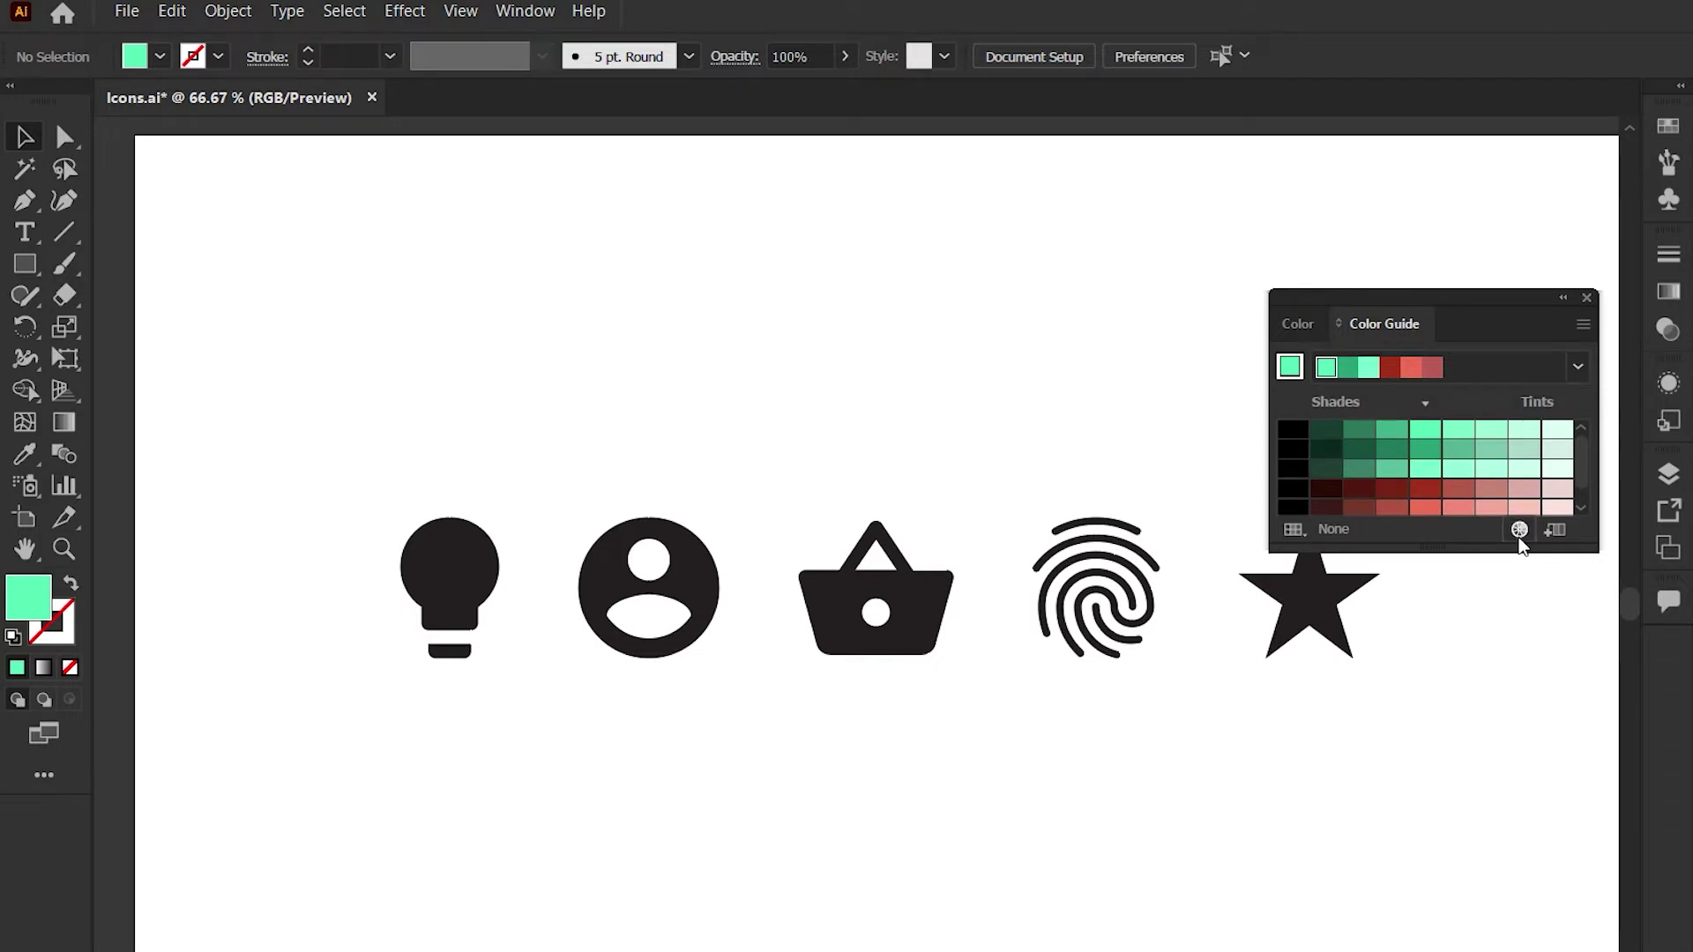
- Try the Monochromatic 2 harmony rule in the Edit Colors dialog and discard the change
left_click(1519, 532)
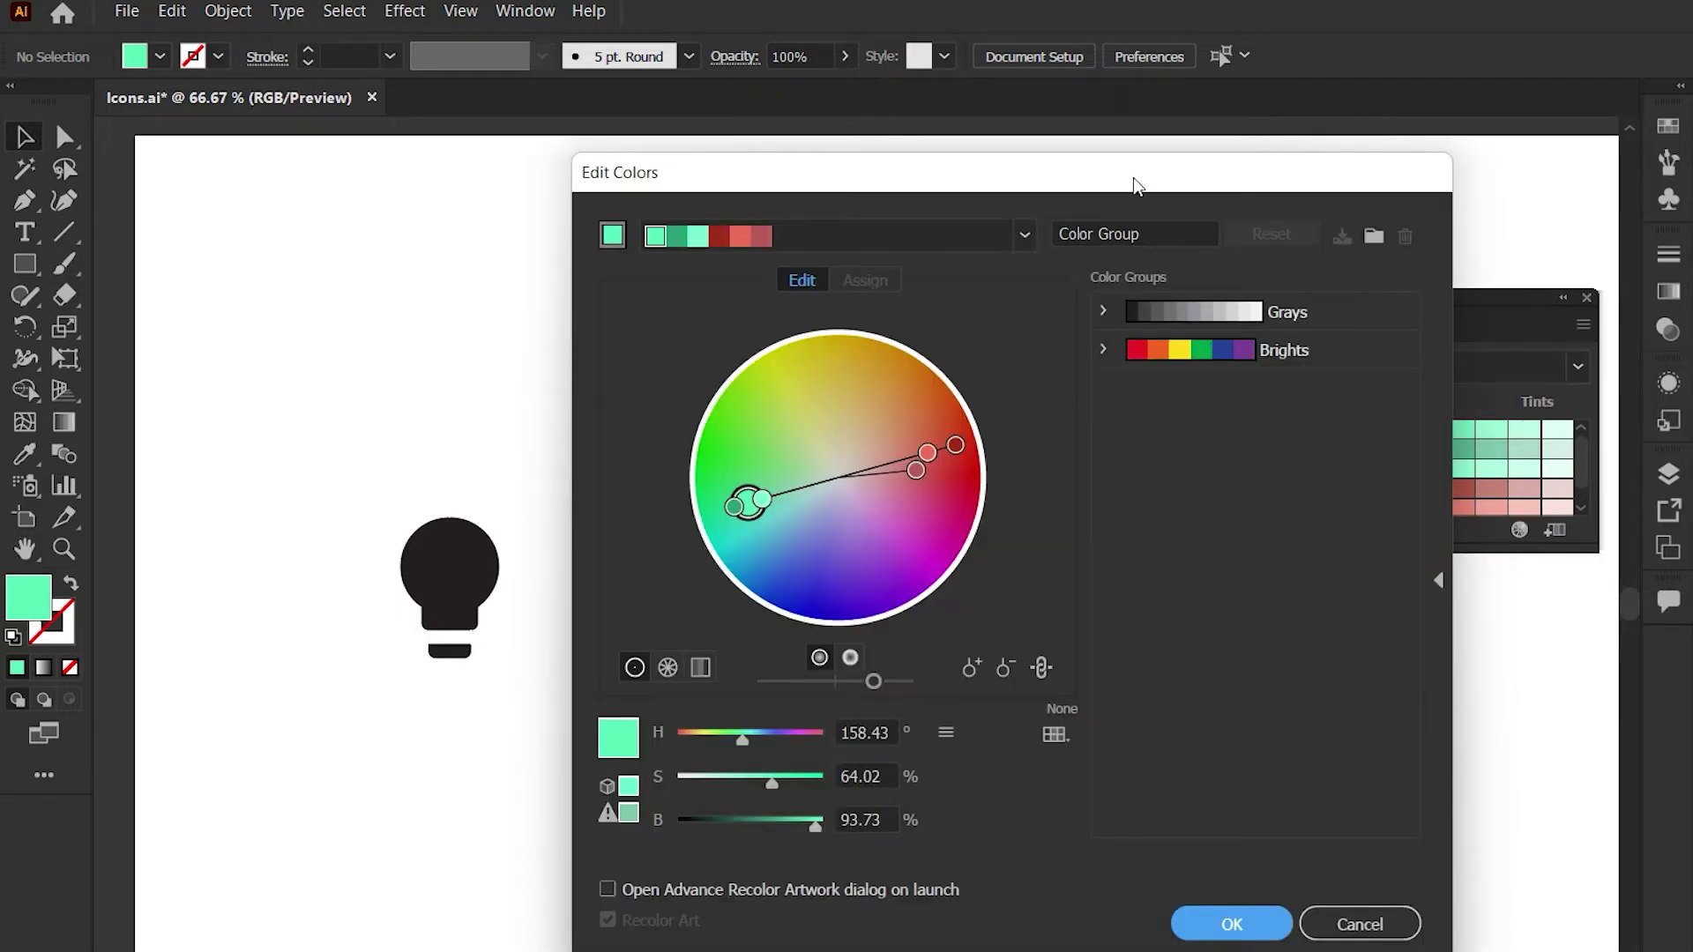
left_click_drag(1135, 183, 1688, 174)
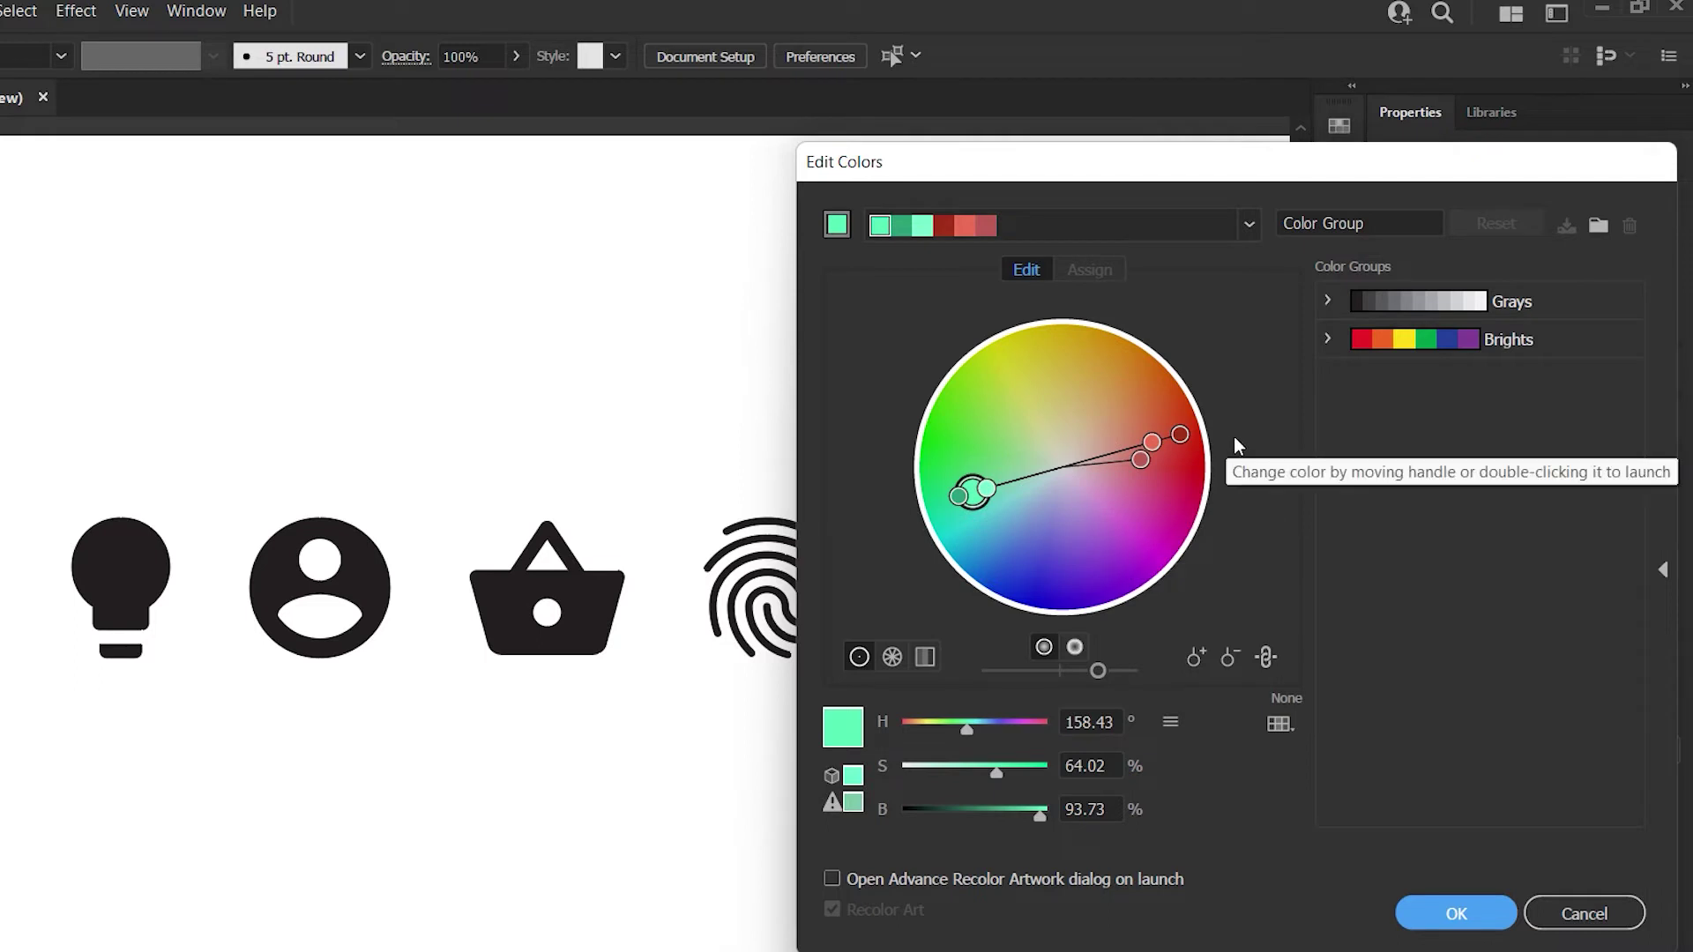
left_click(1250, 225)
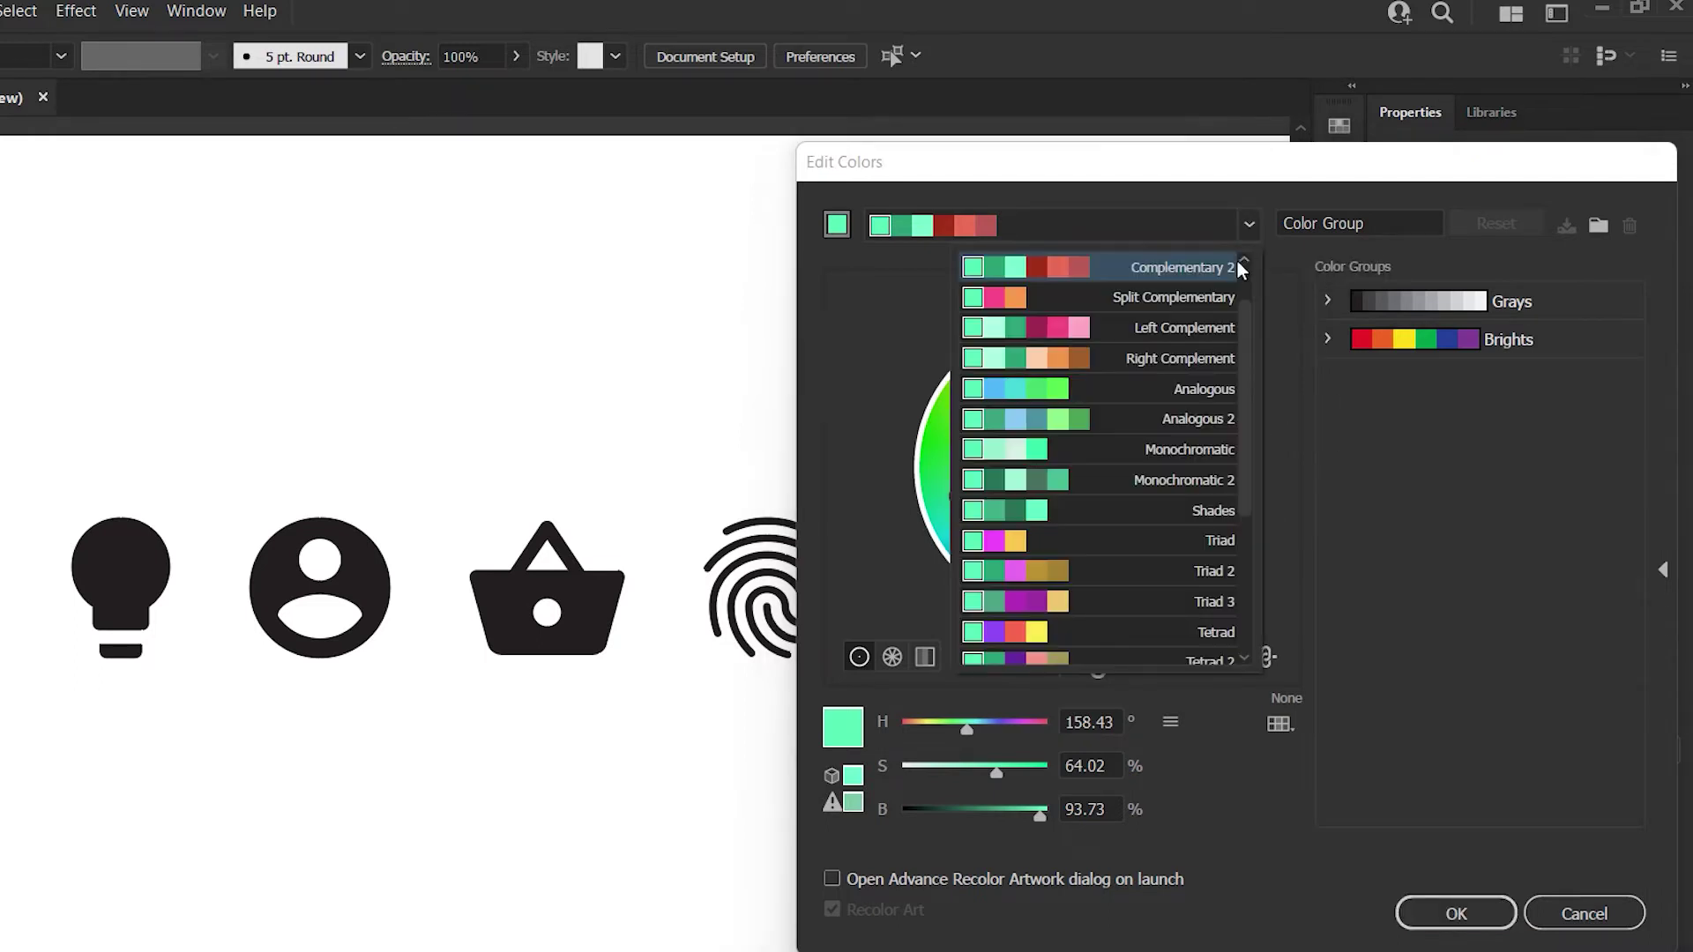
left_click(1104, 477)
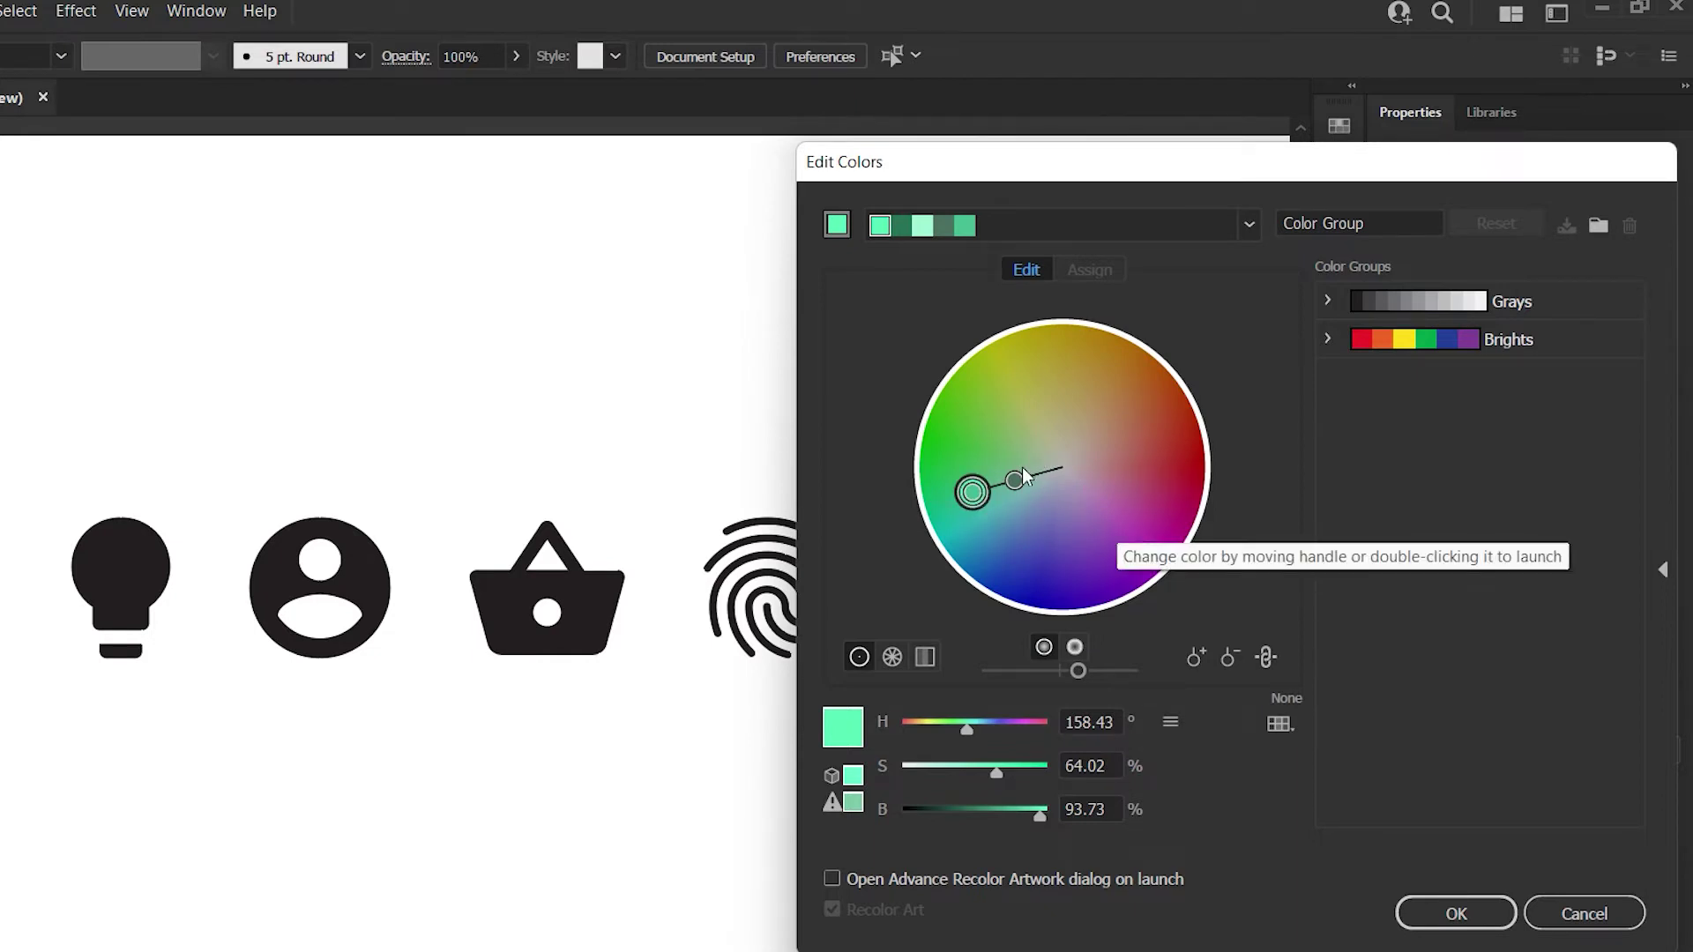
left_click(1605, 915)
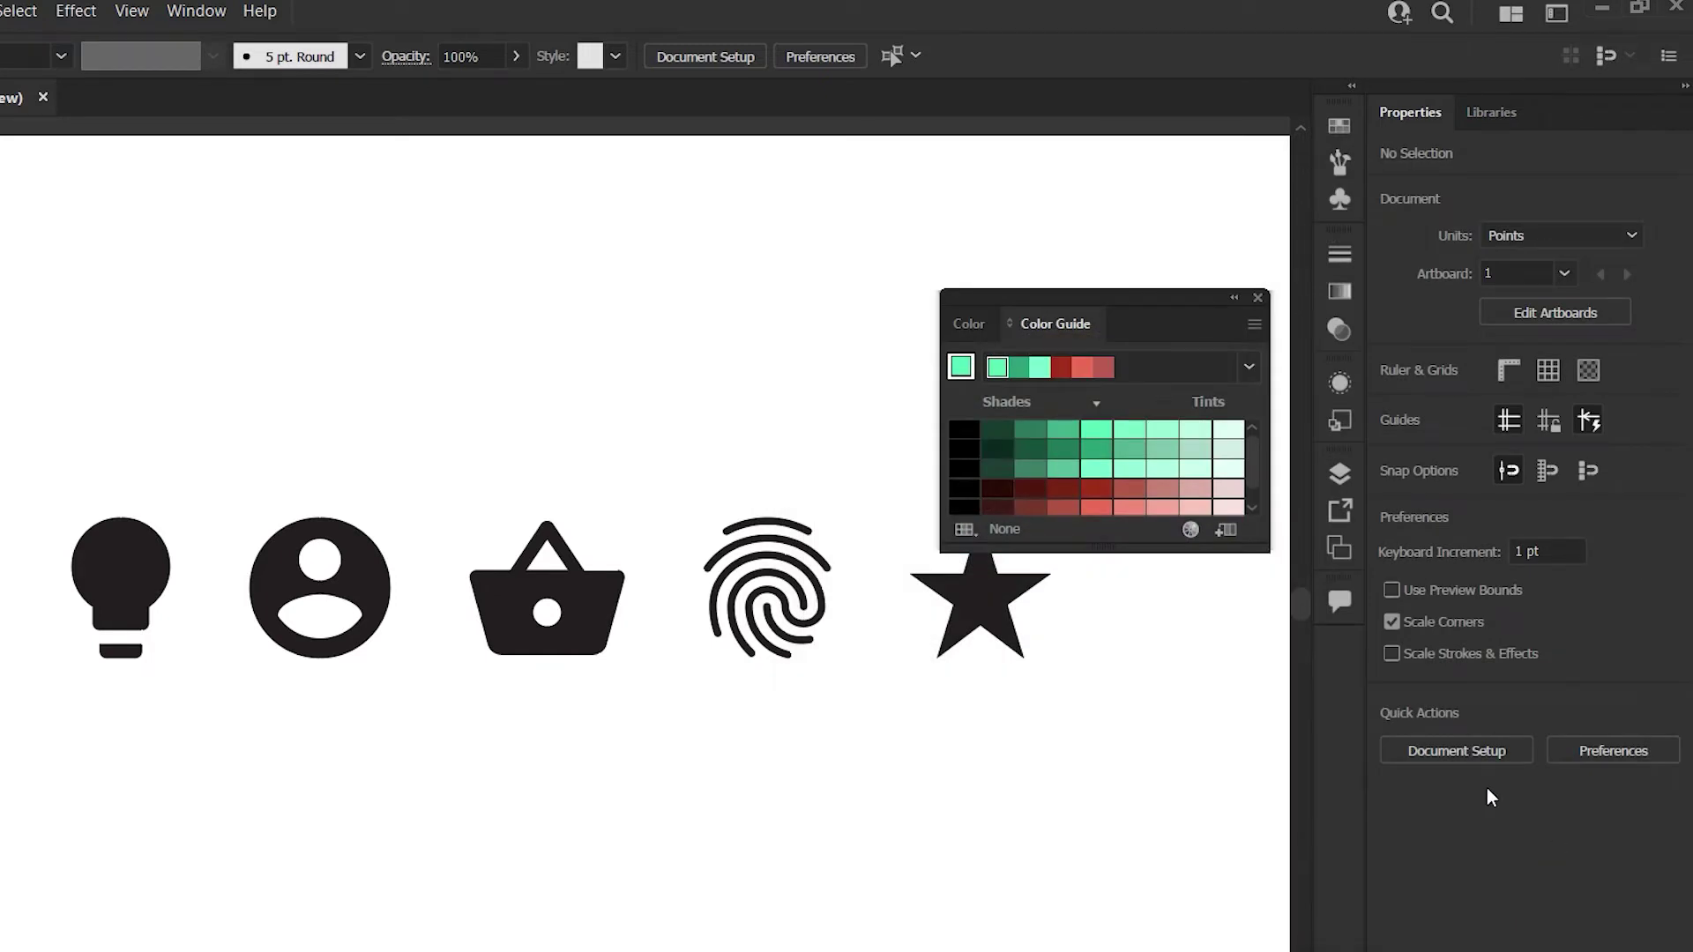
- Set the Color Guide's harmony rule to Monochromatic 2 and fill the light bulb and profile icons with its first and second colors
left_click(1249, 367)
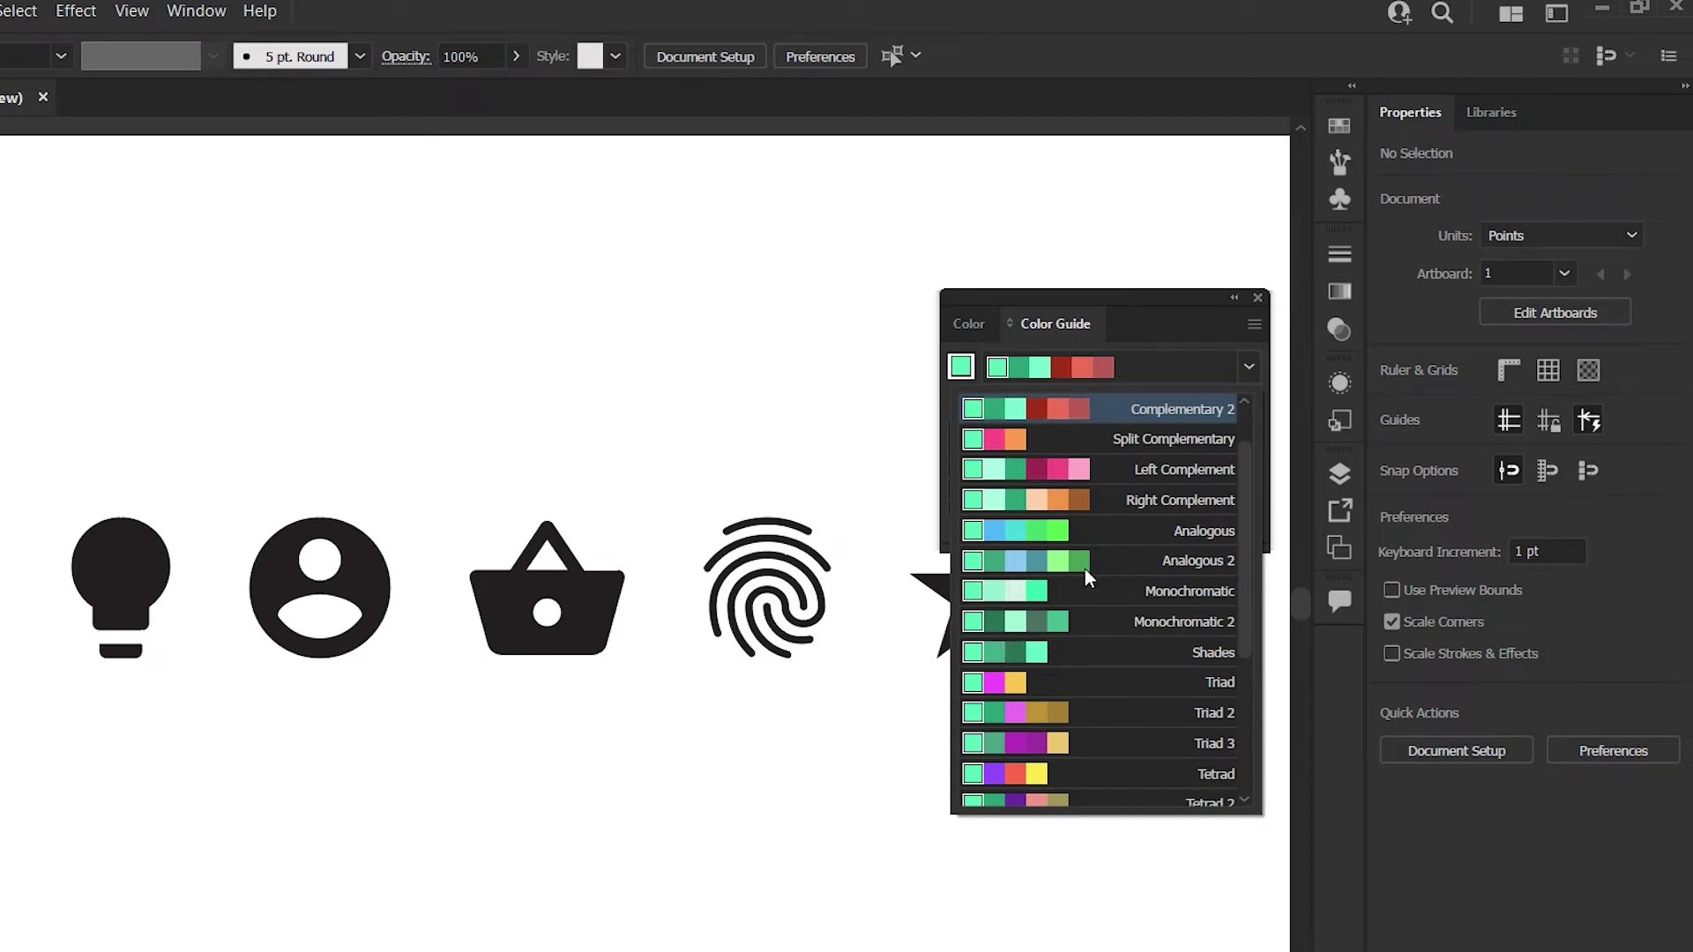
left_click(1114, 617)
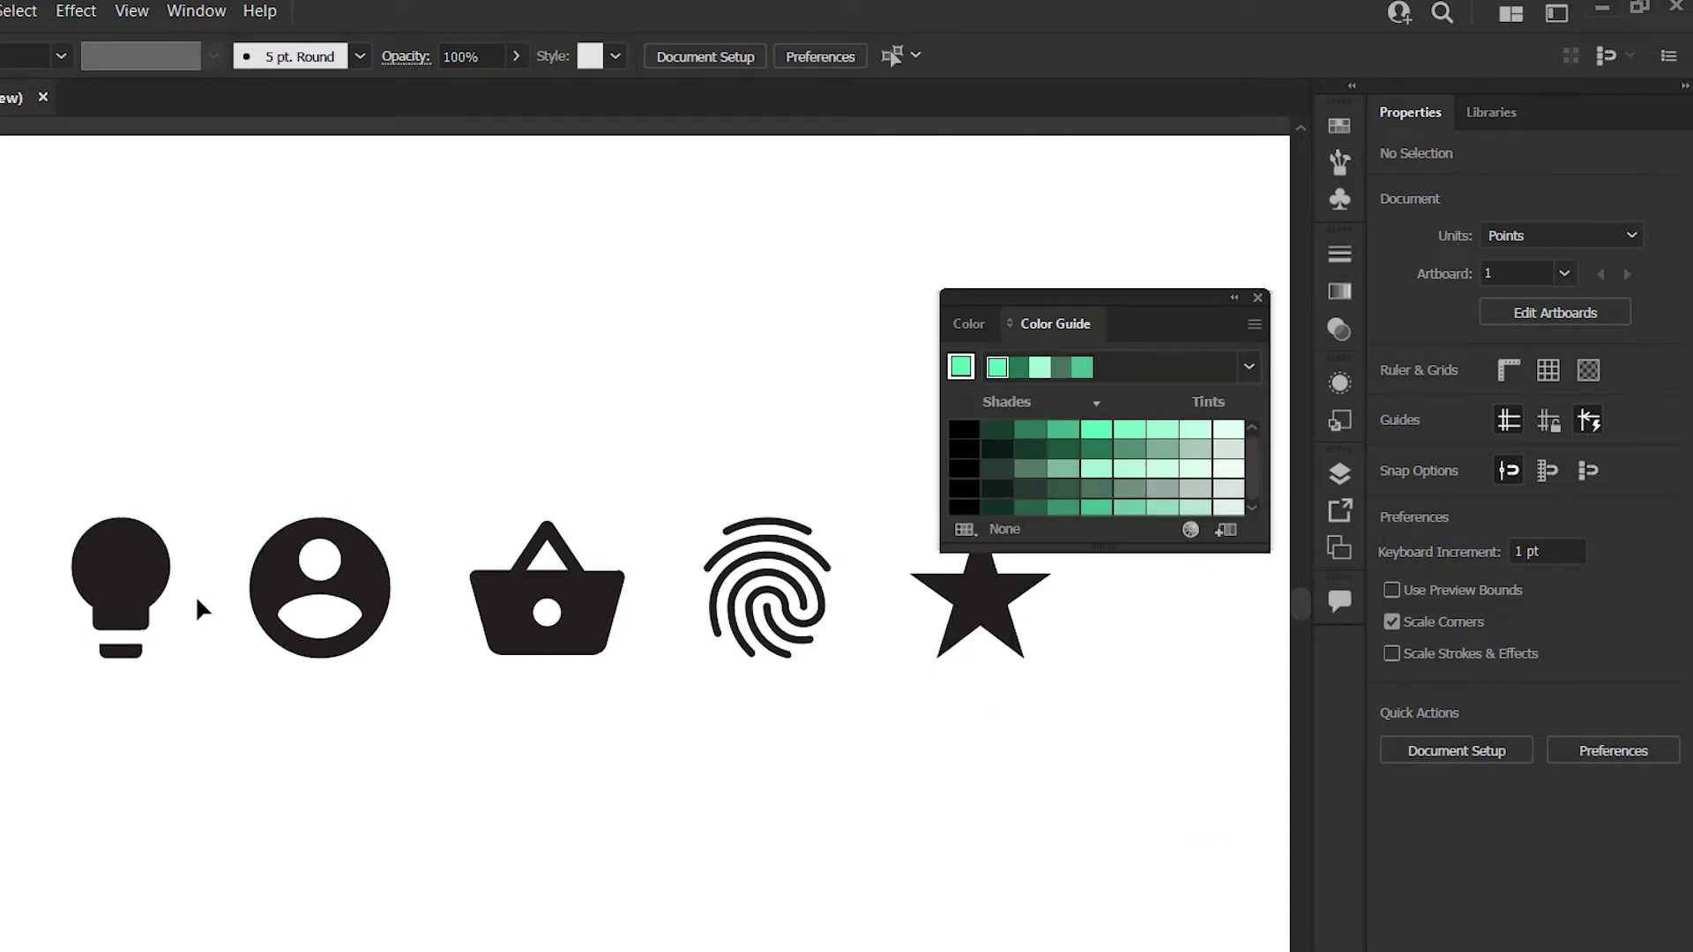
left_click(134, 584)
left_click(997, 367)
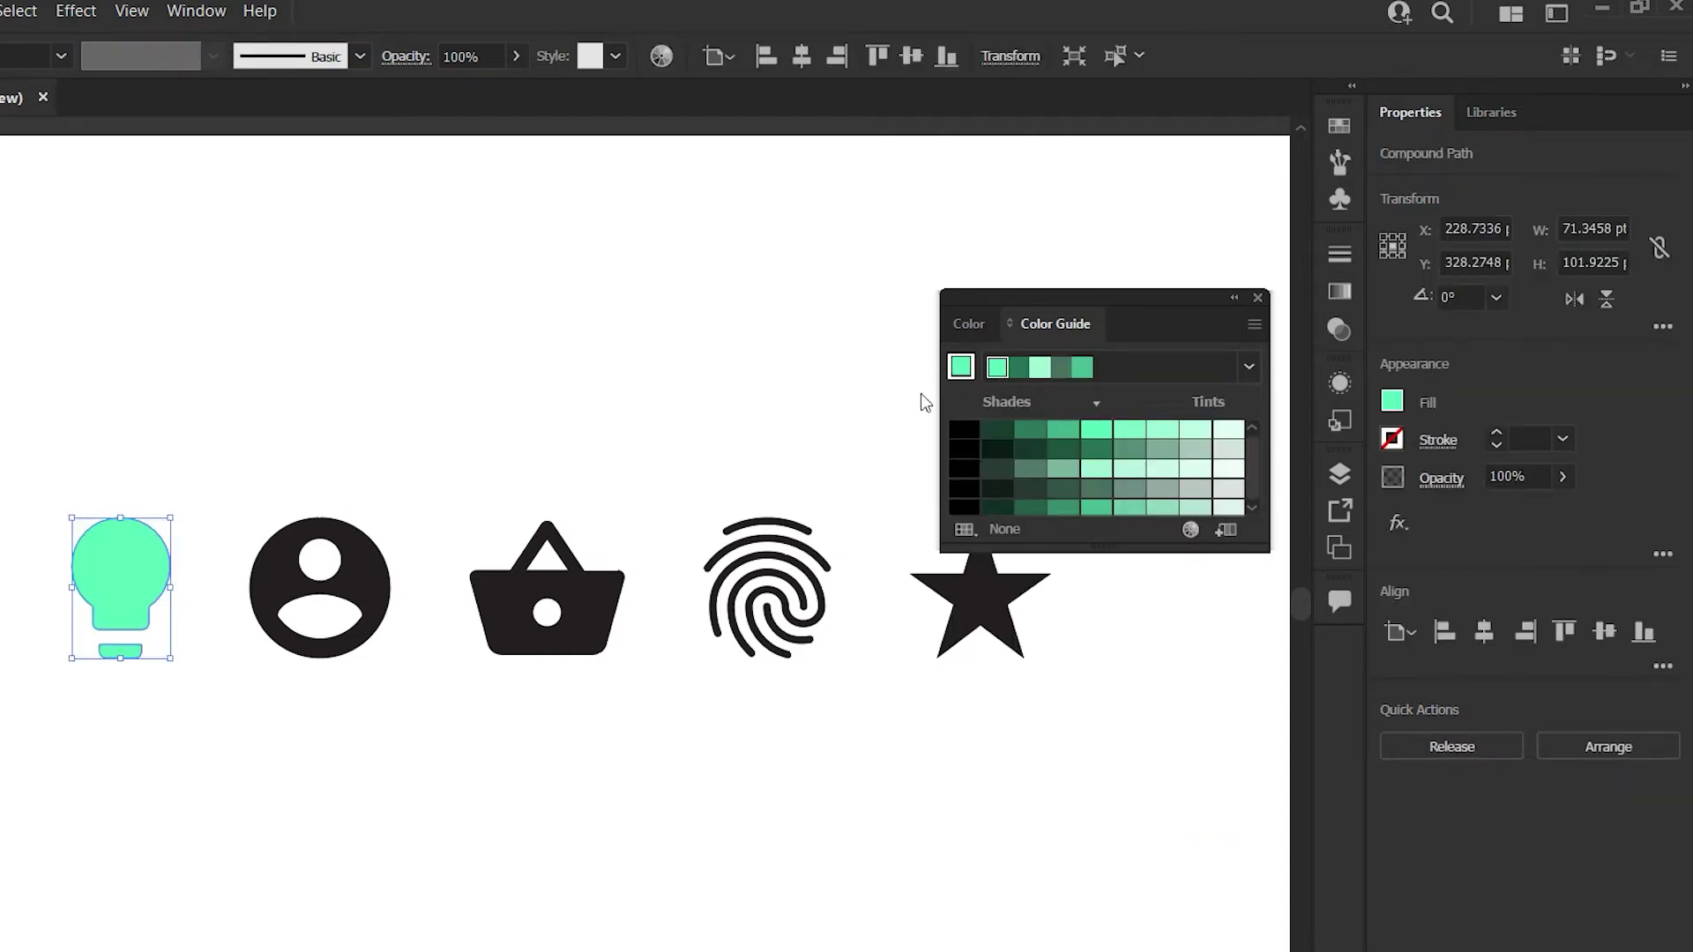
left_click(382, 605)
left_click(1025, 368)
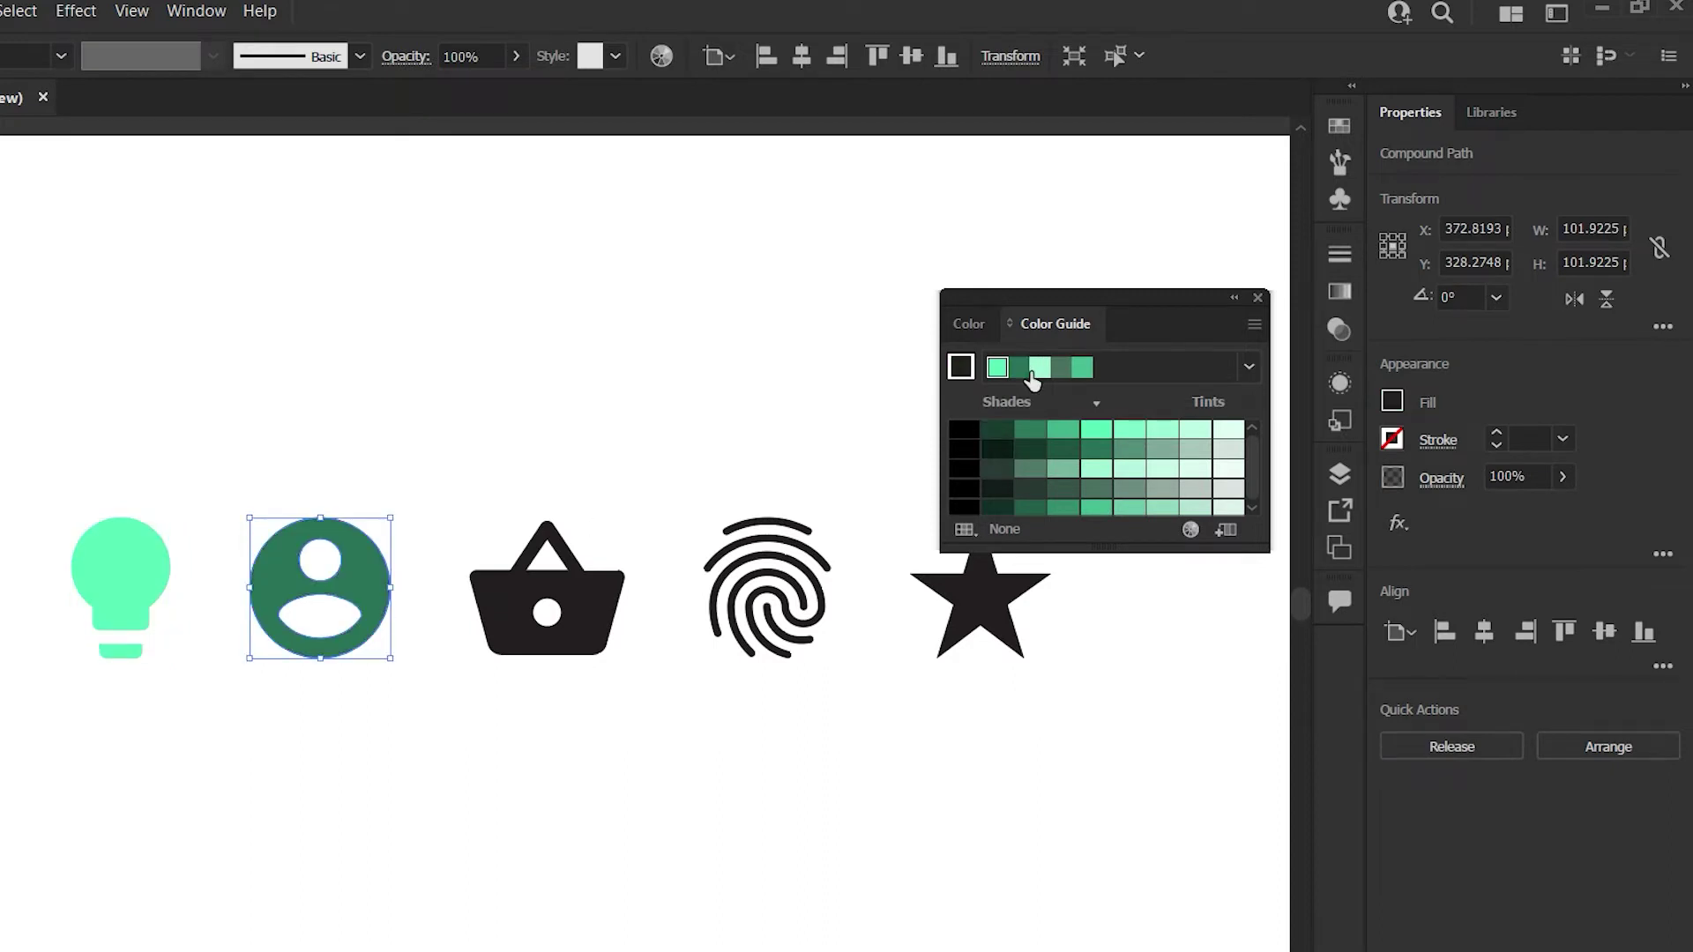
- Fill the basket, fingerprint and star icons with the third, fourth and fifth colors of the Monochromatic 2 harmony, respectively
left_click(607, 603)
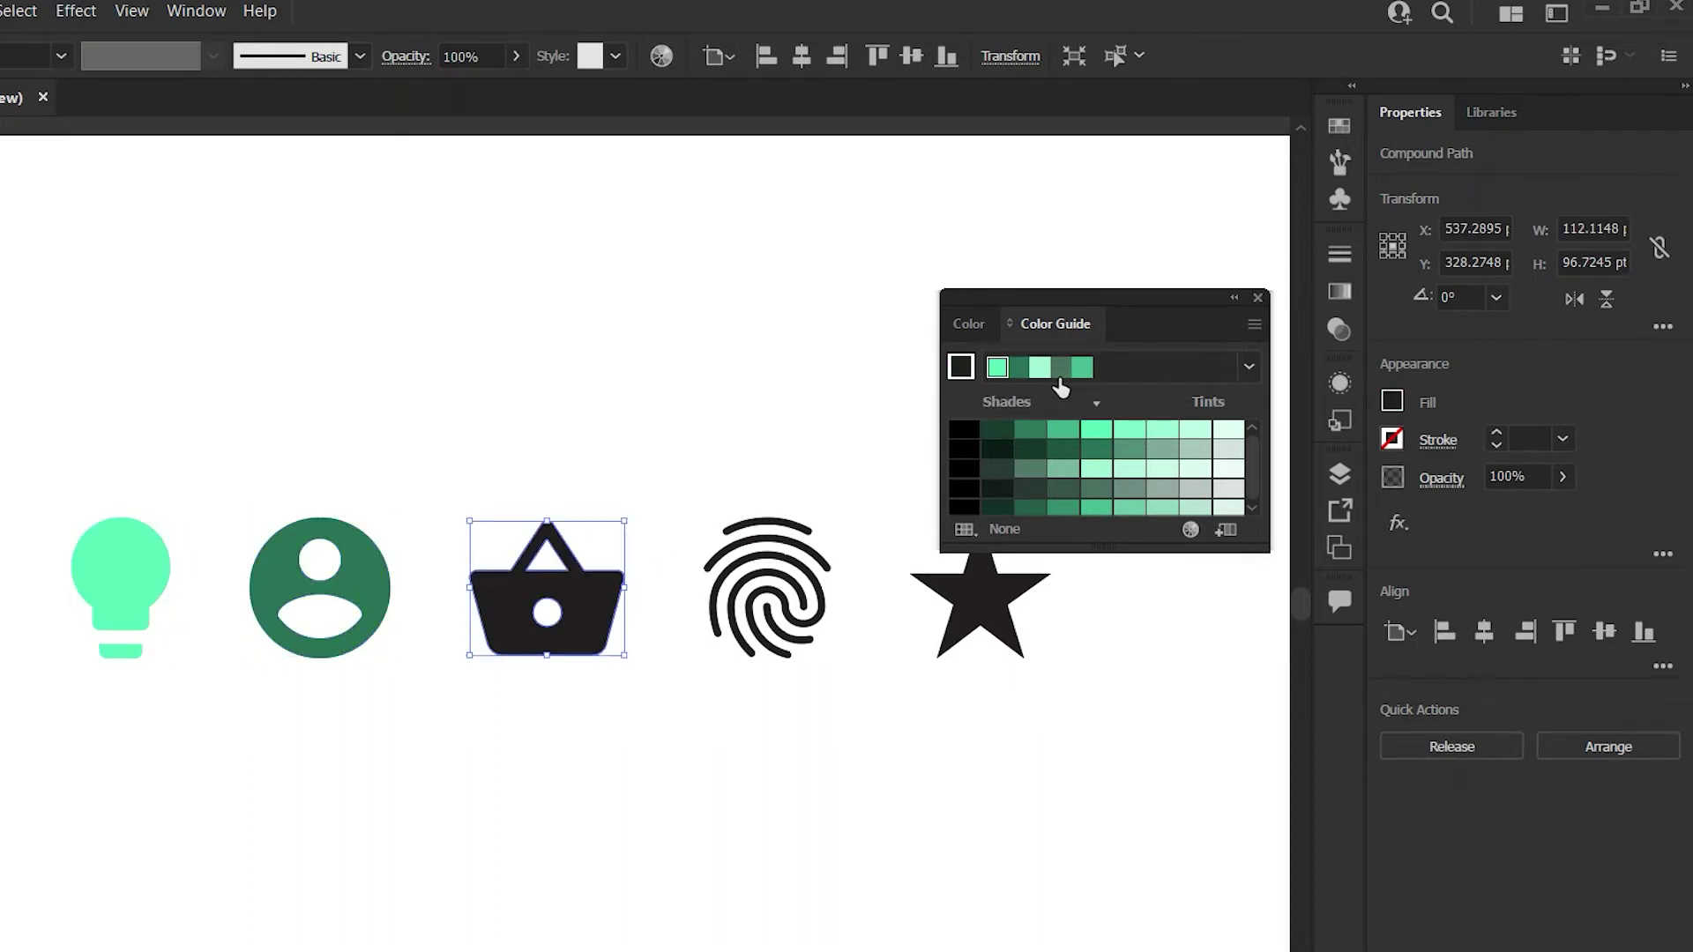
left_click(1040, 367)
left_click(824, 525)
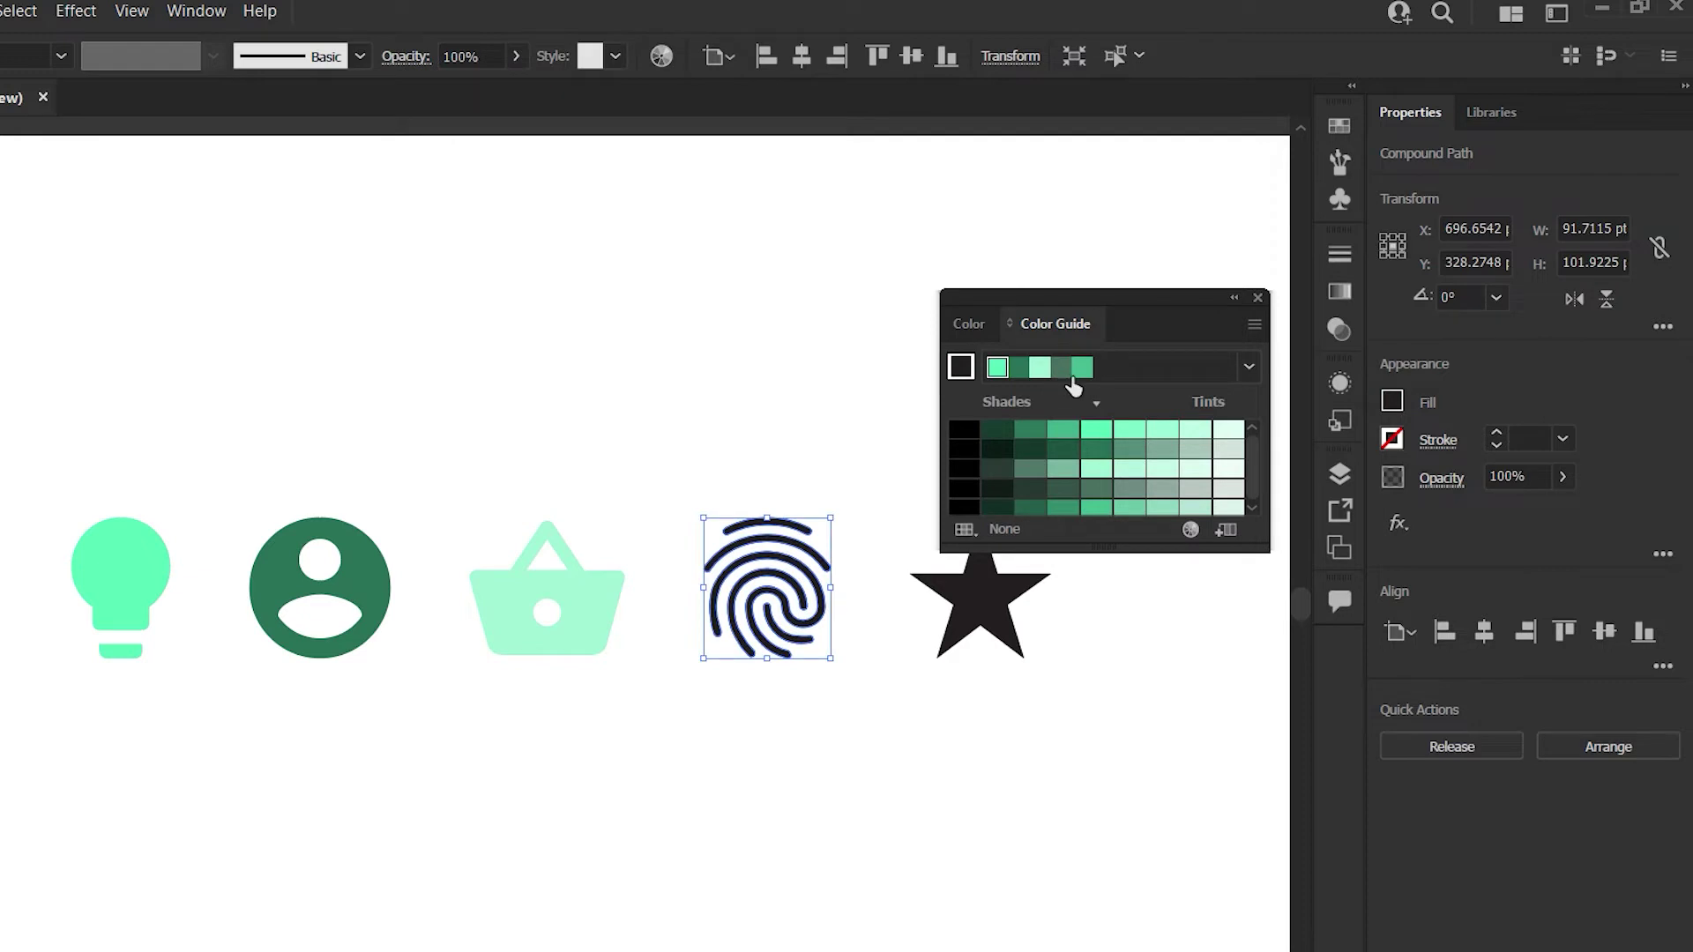
left_click(1069, 370)
left_click(990, 605)
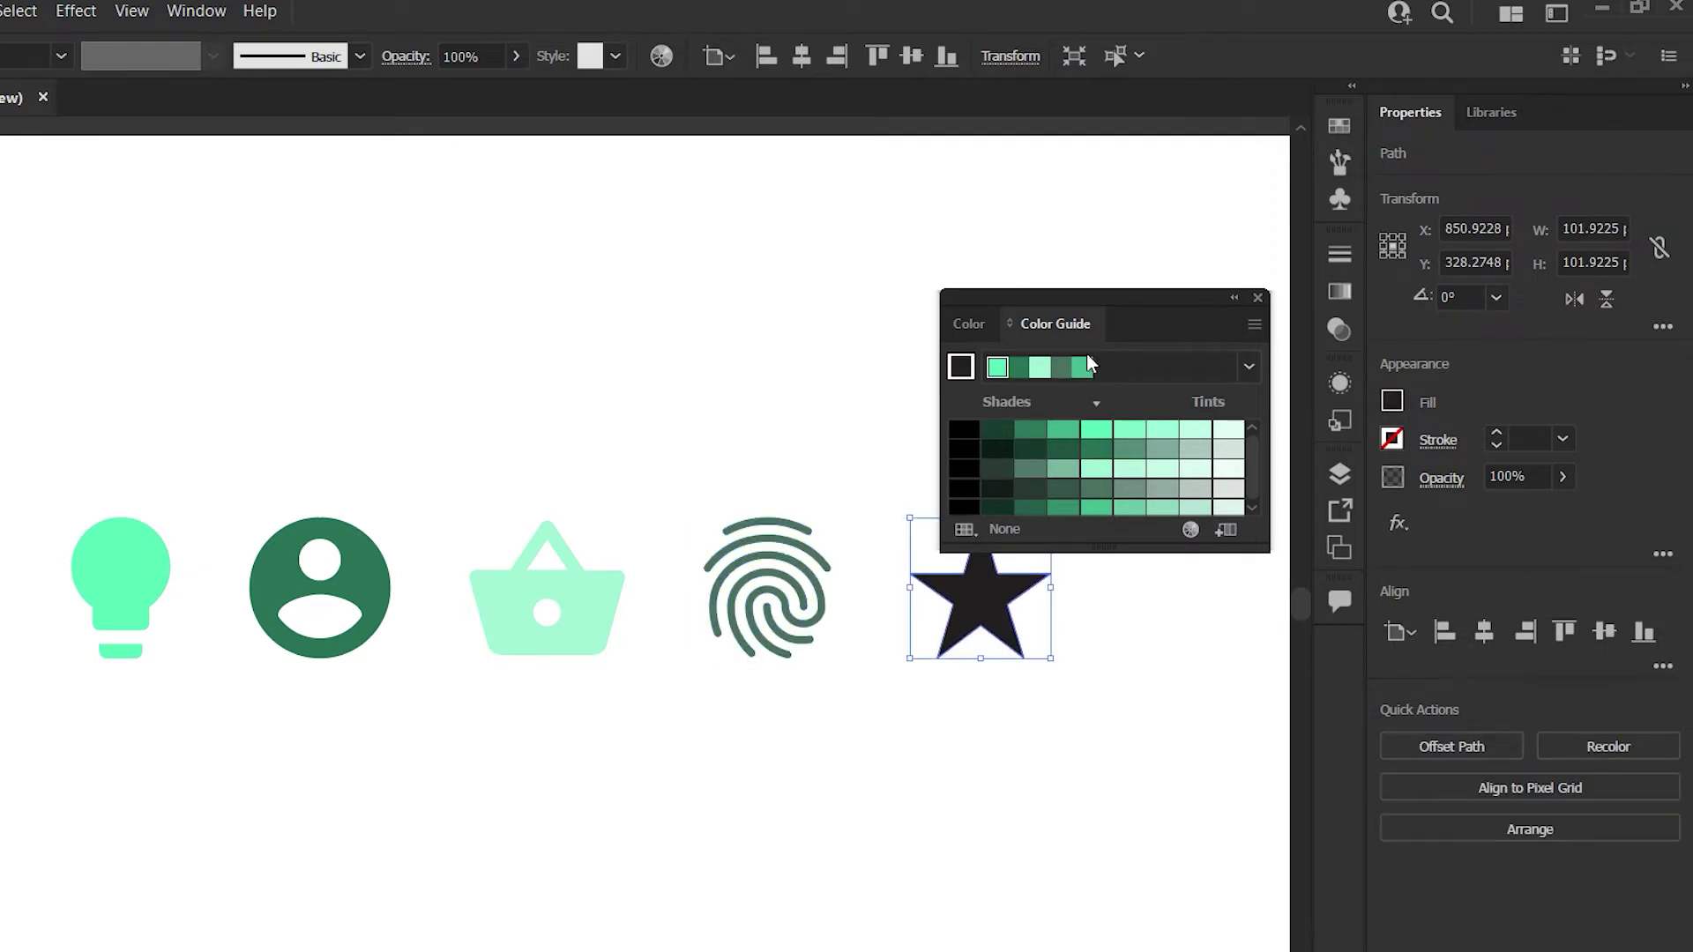
left_click(1084, 369)
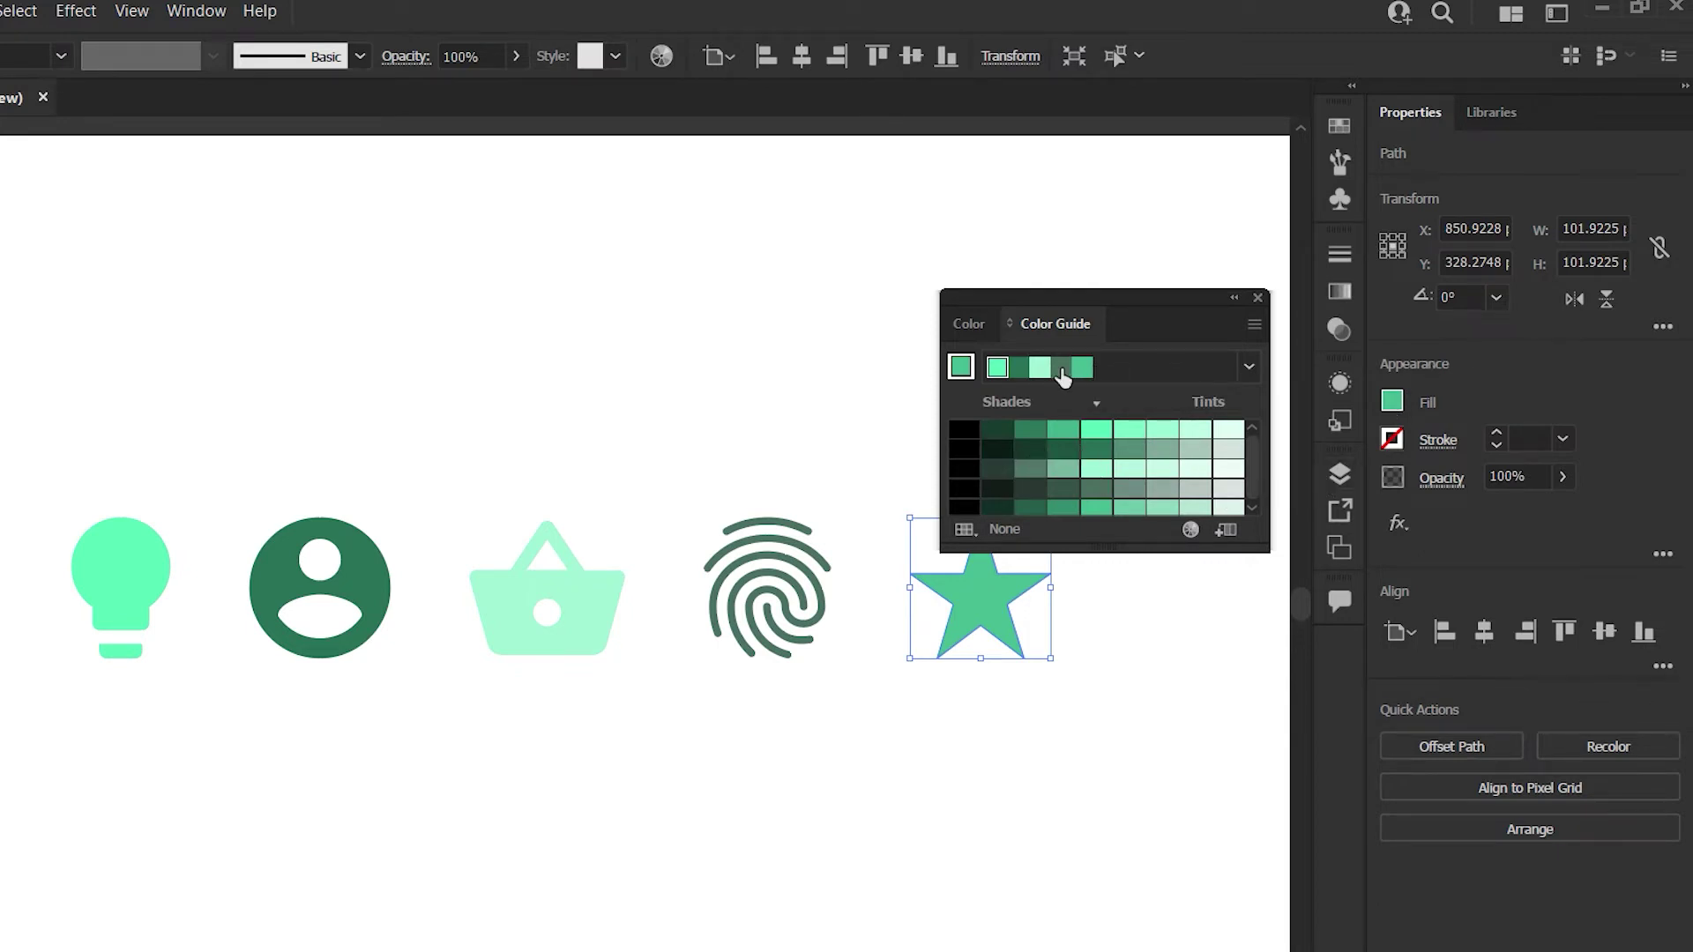
- Switch the Color Guide's harmony rule to Triad 2
left_click(1249, 365)
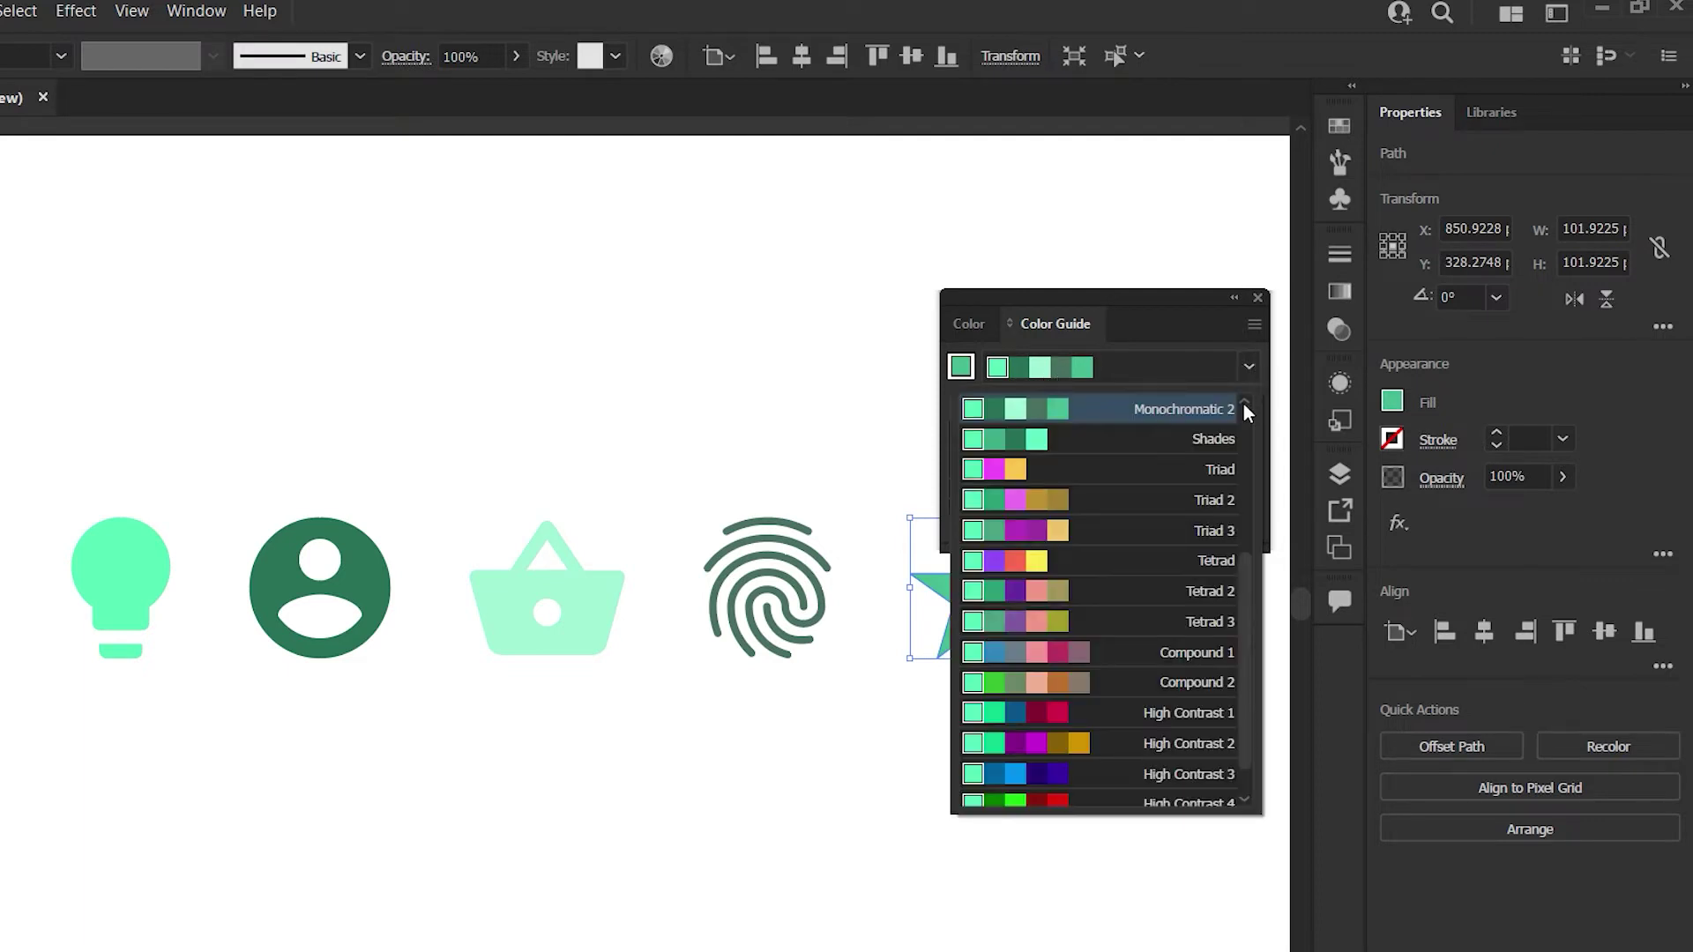
left_click(1125, 498)
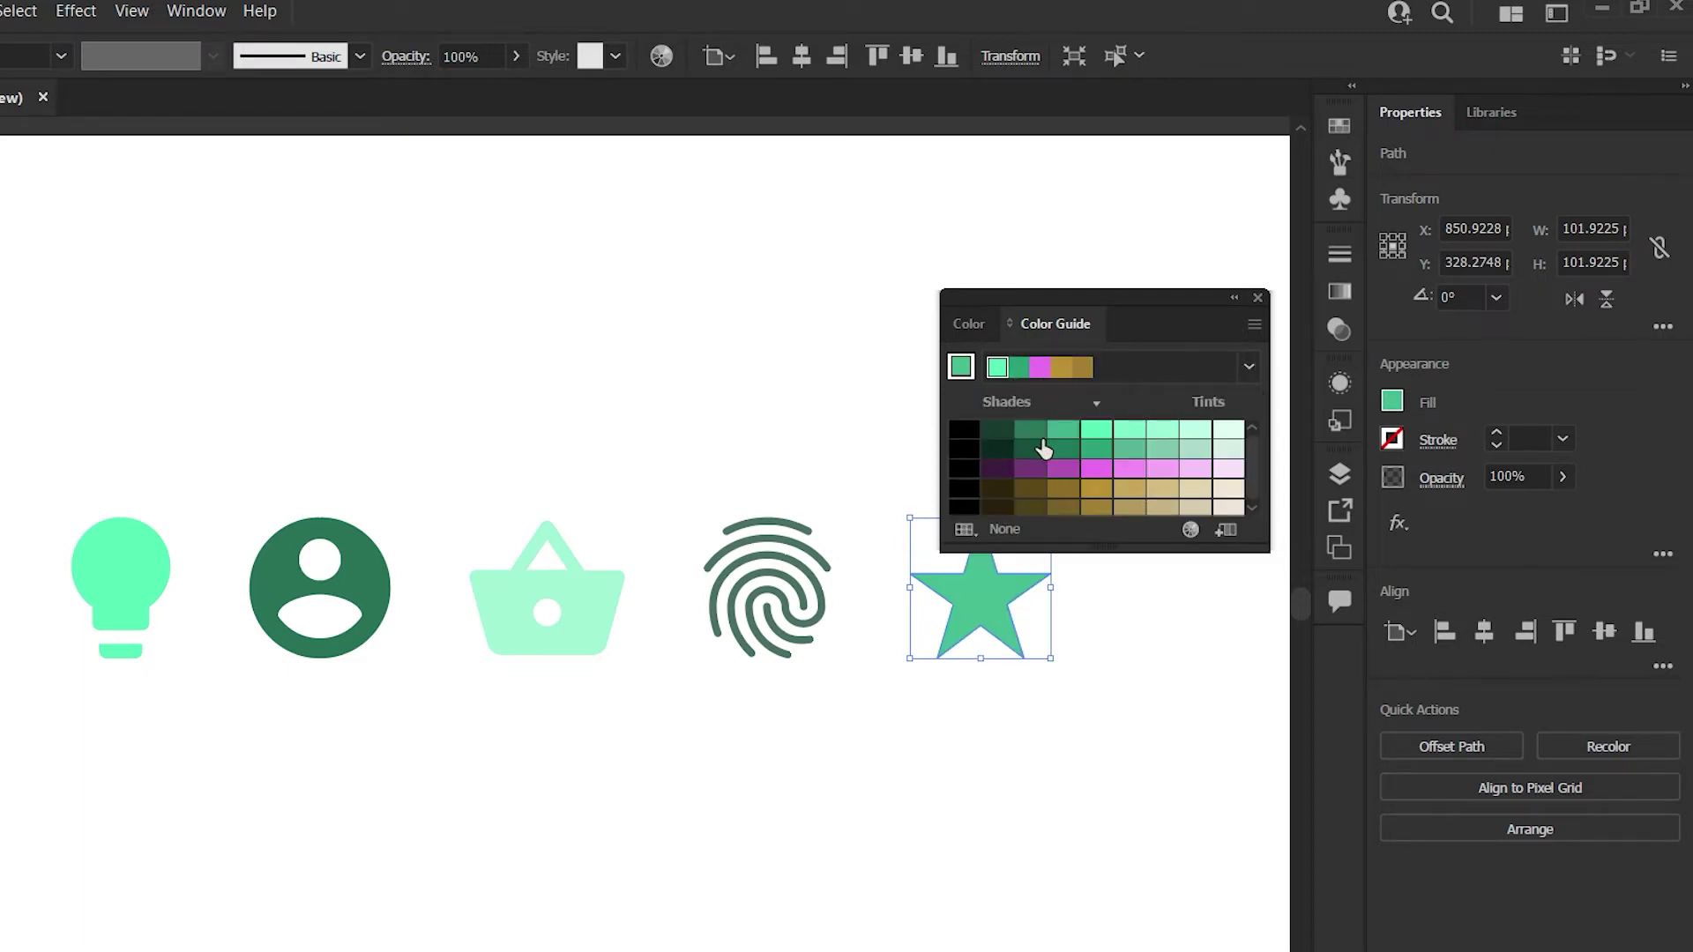
scroll(1255, 468, "down", 1)
- Try pale green tints from the second row of the Color Guide on the profile icon and undo the last fill
left_click(366, 571)
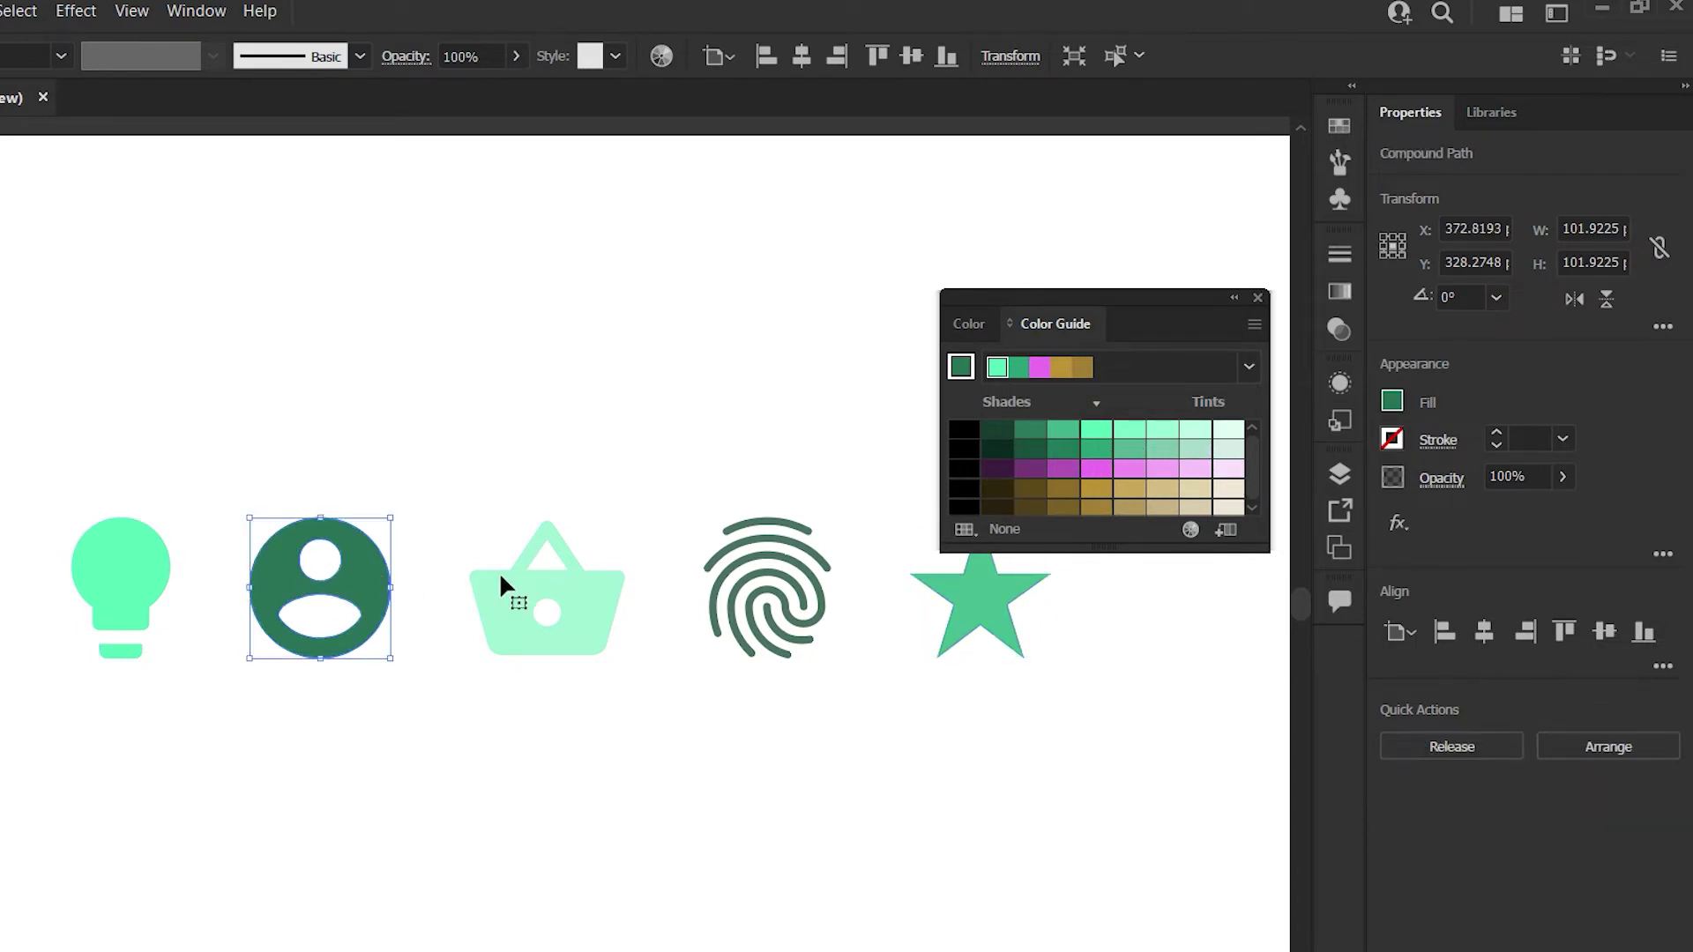
left_click(1196, 450)
left_click(1230, 451)
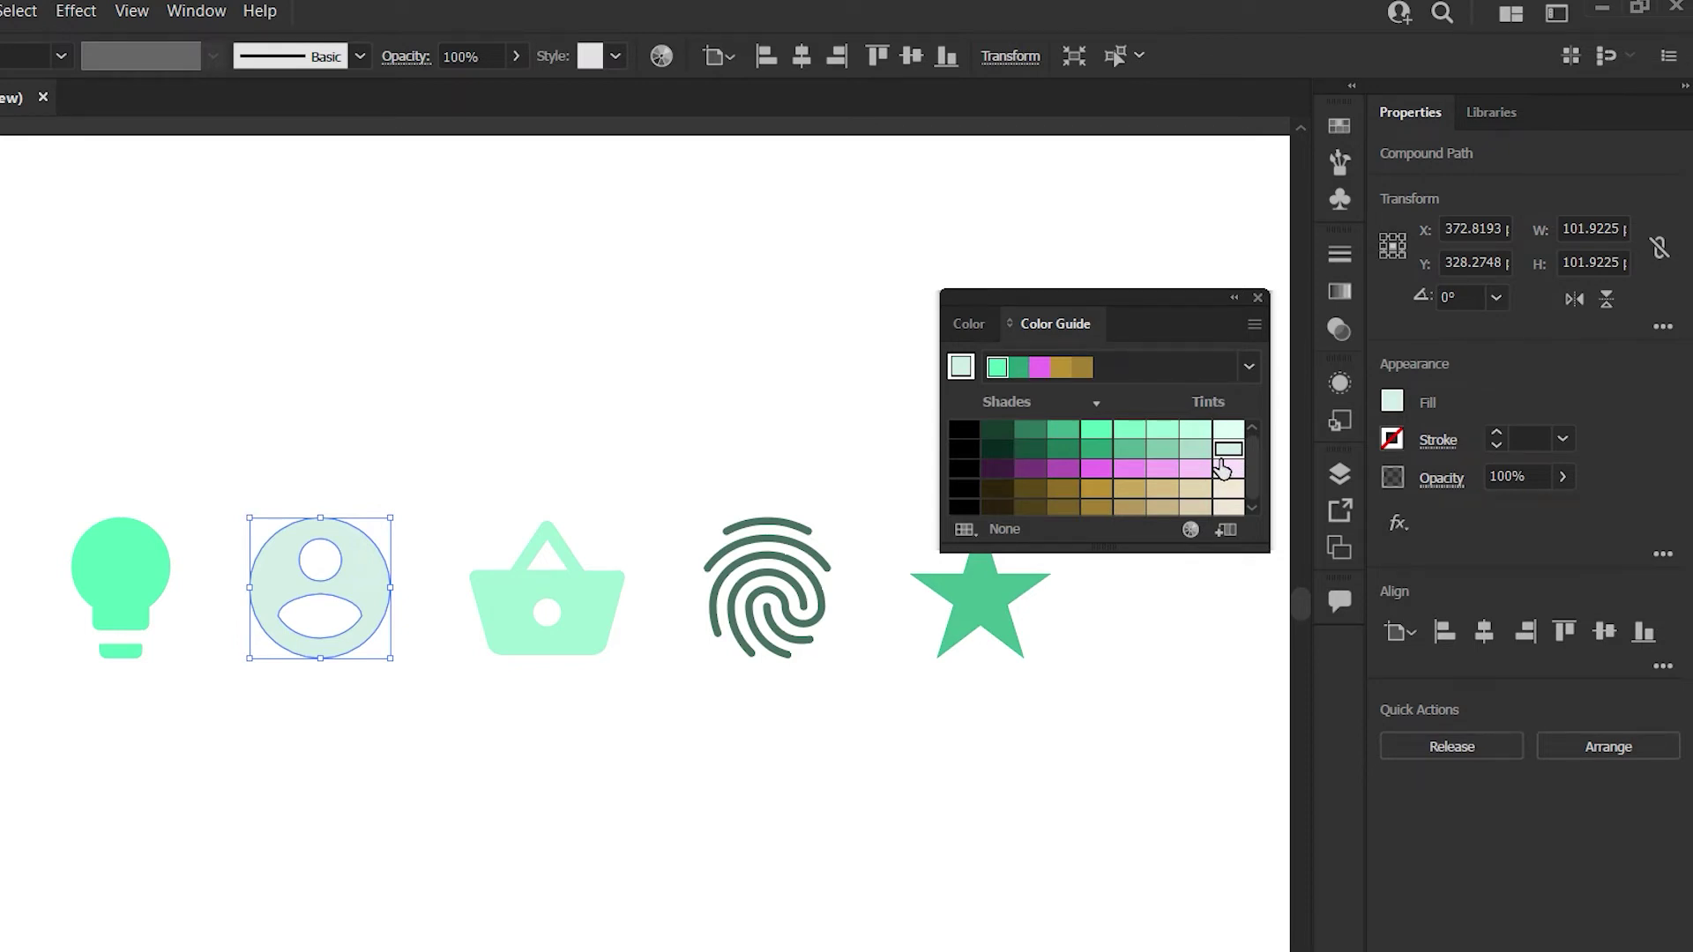
key("ctrl+z")
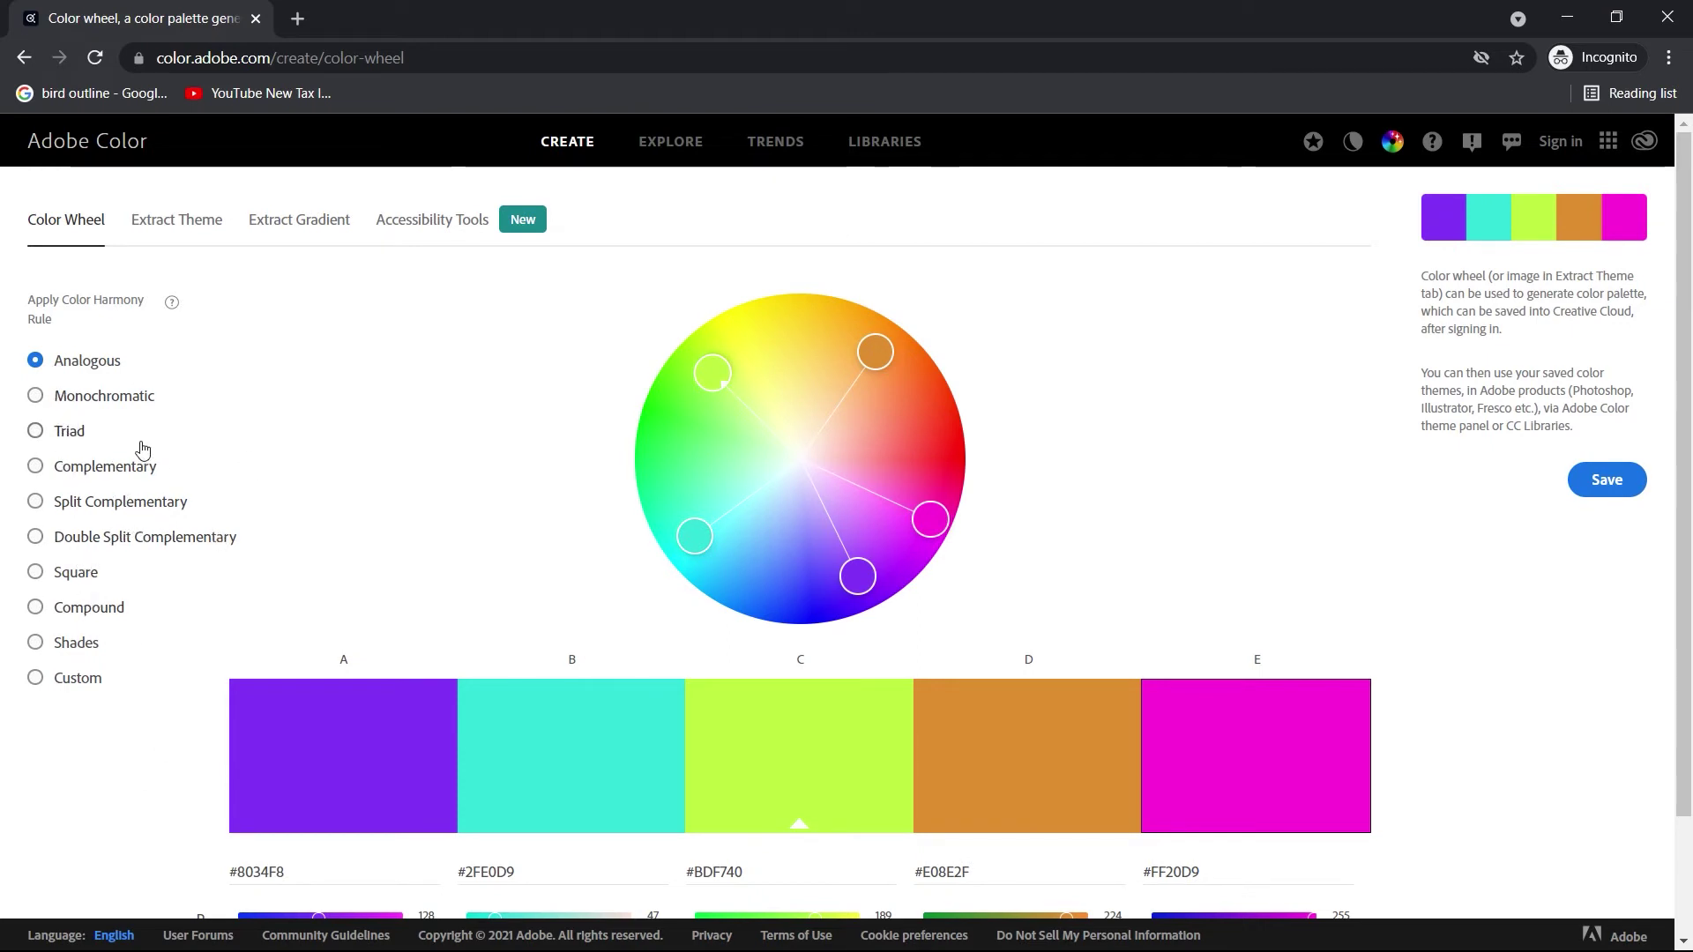
- In Adobe Color, apply the Complementary harmony rule and rotate the wheel handles to a cyan #40F7F0 and brown #AD5424 palette
left_click(97, 468)
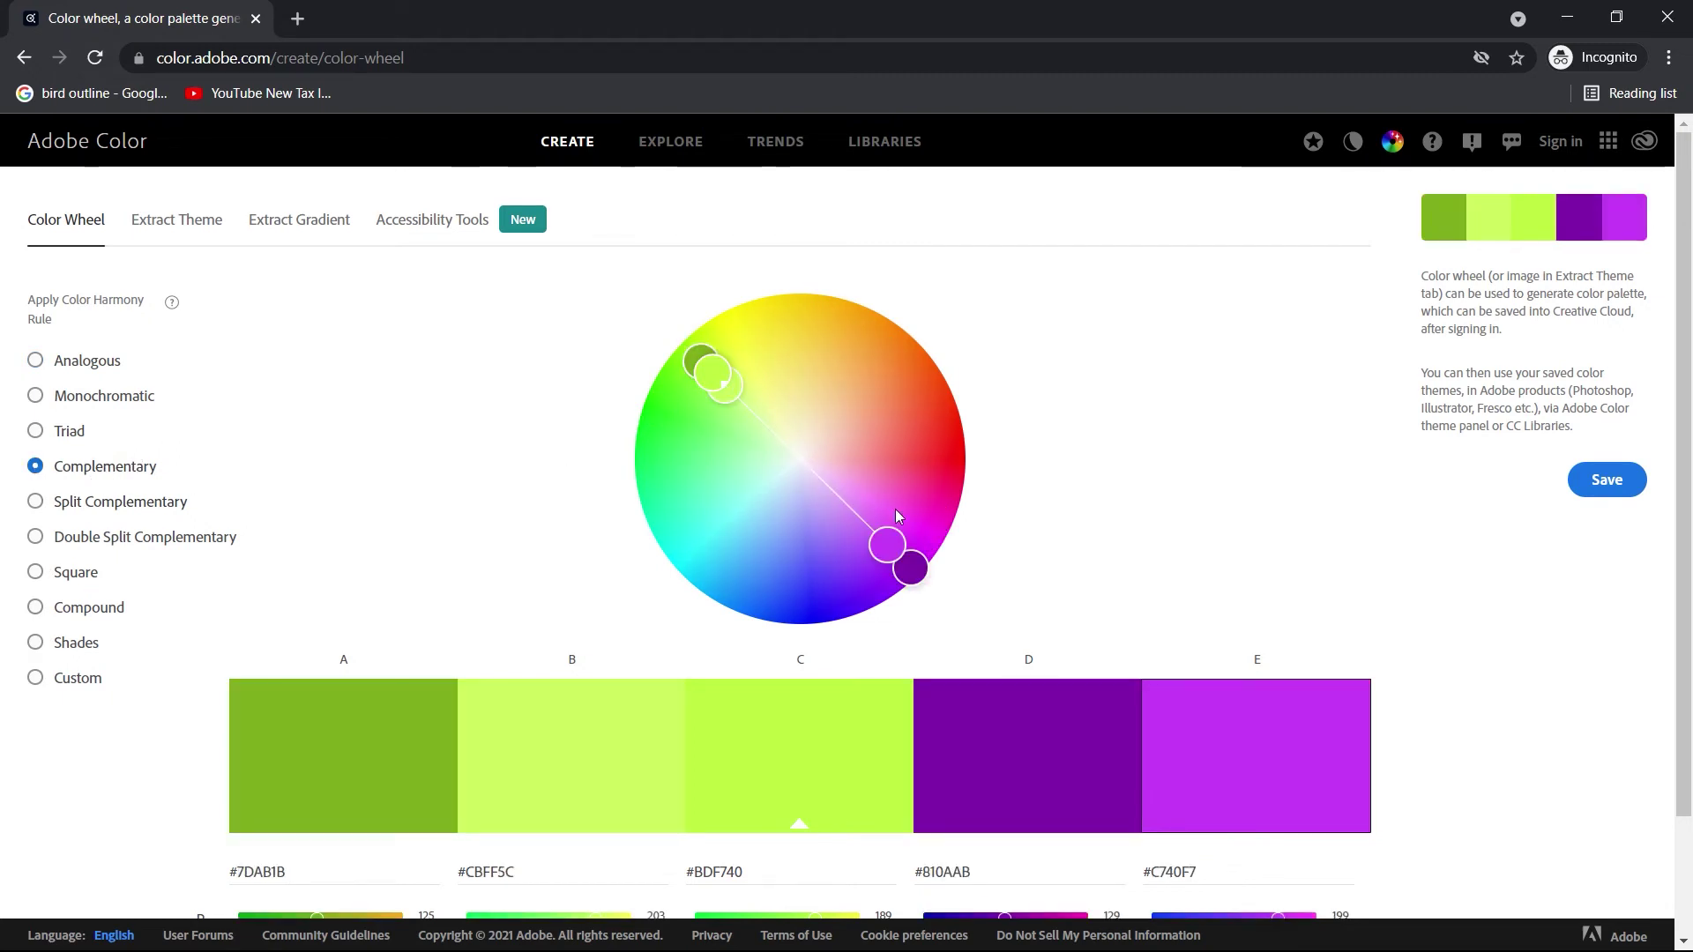
left_click_drag(938, 573, 904, 331)
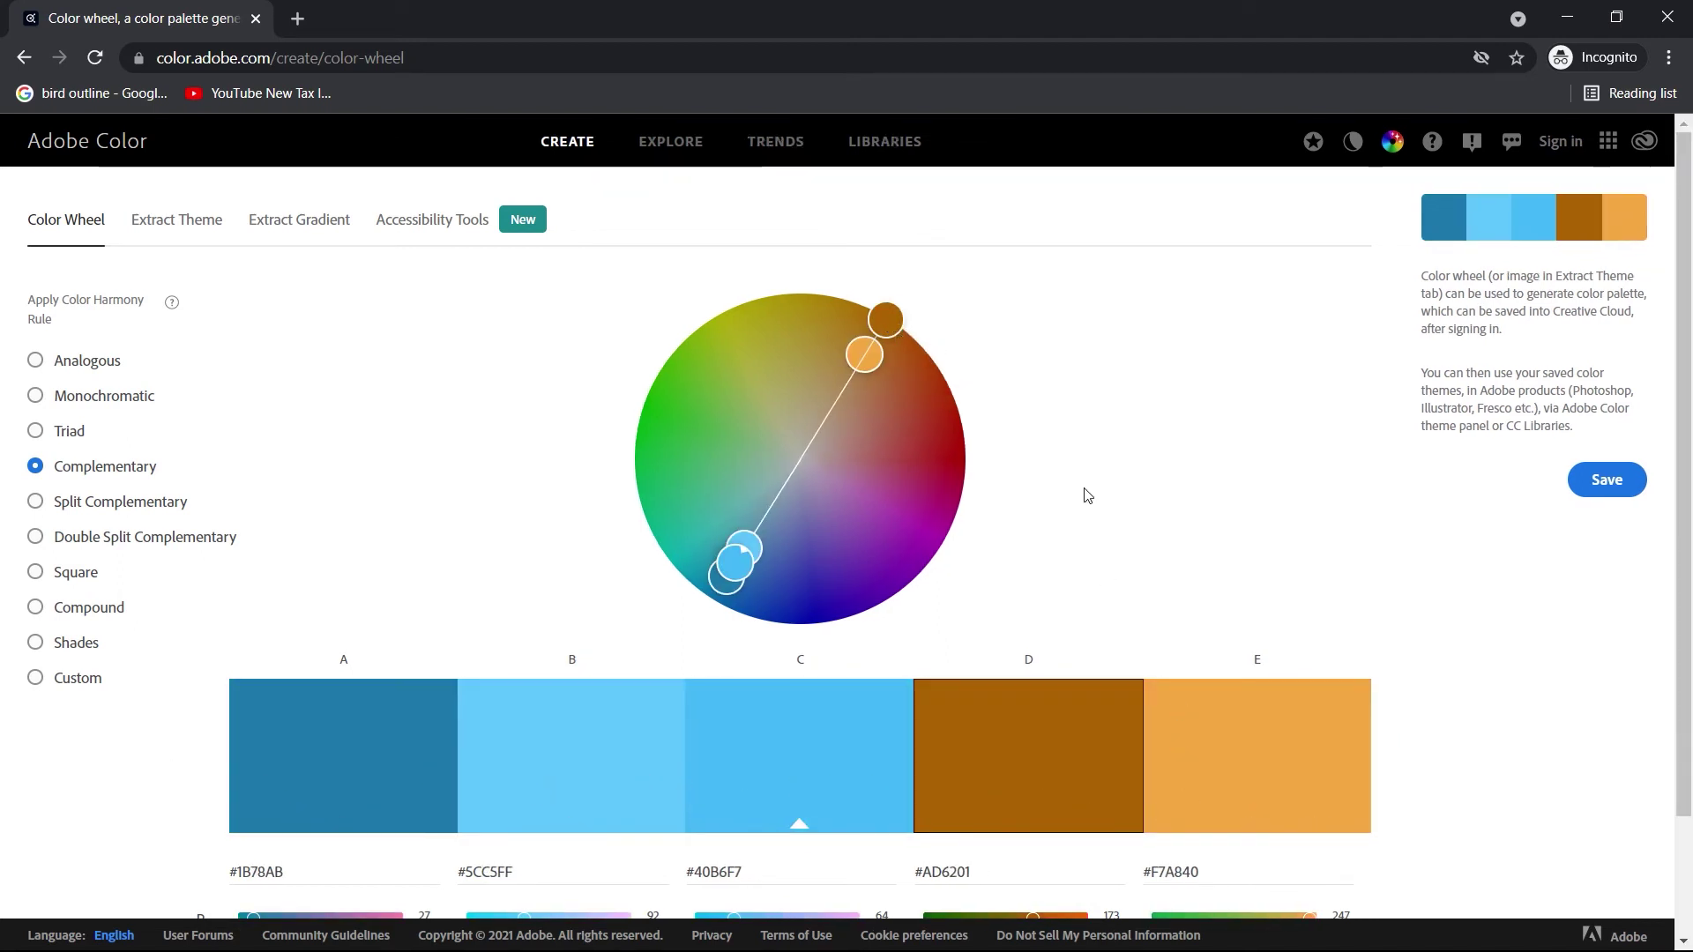
left_click_drag(739, 556, 797, 539)
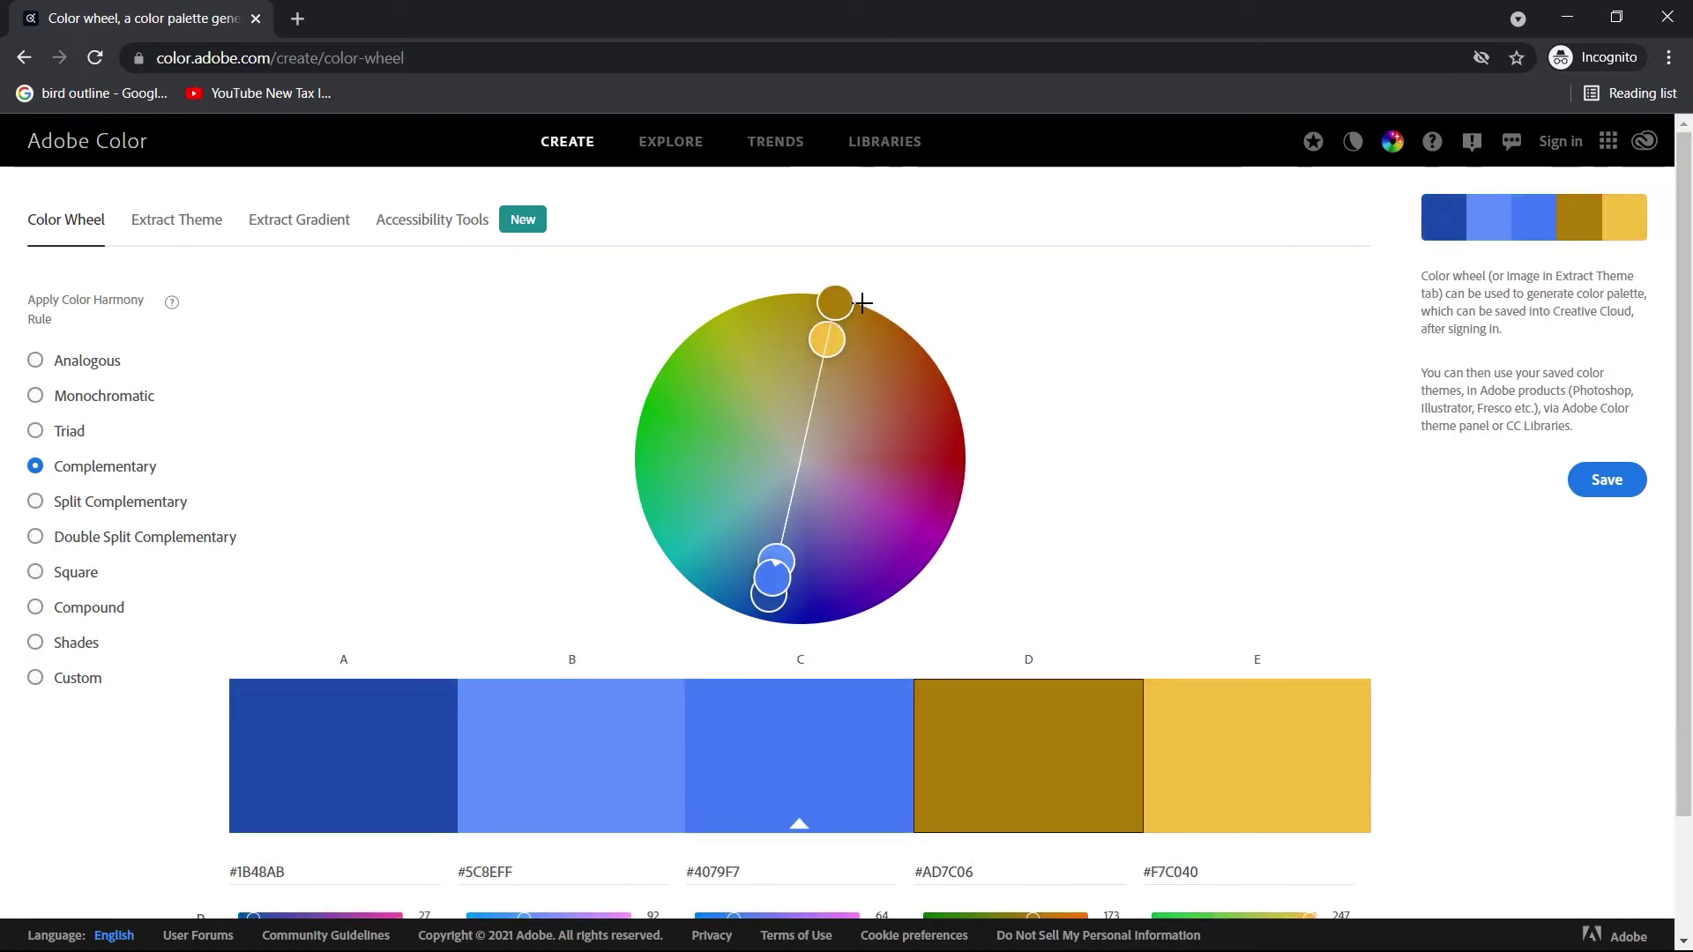
left_click_drag(862, 302, 913, 370)
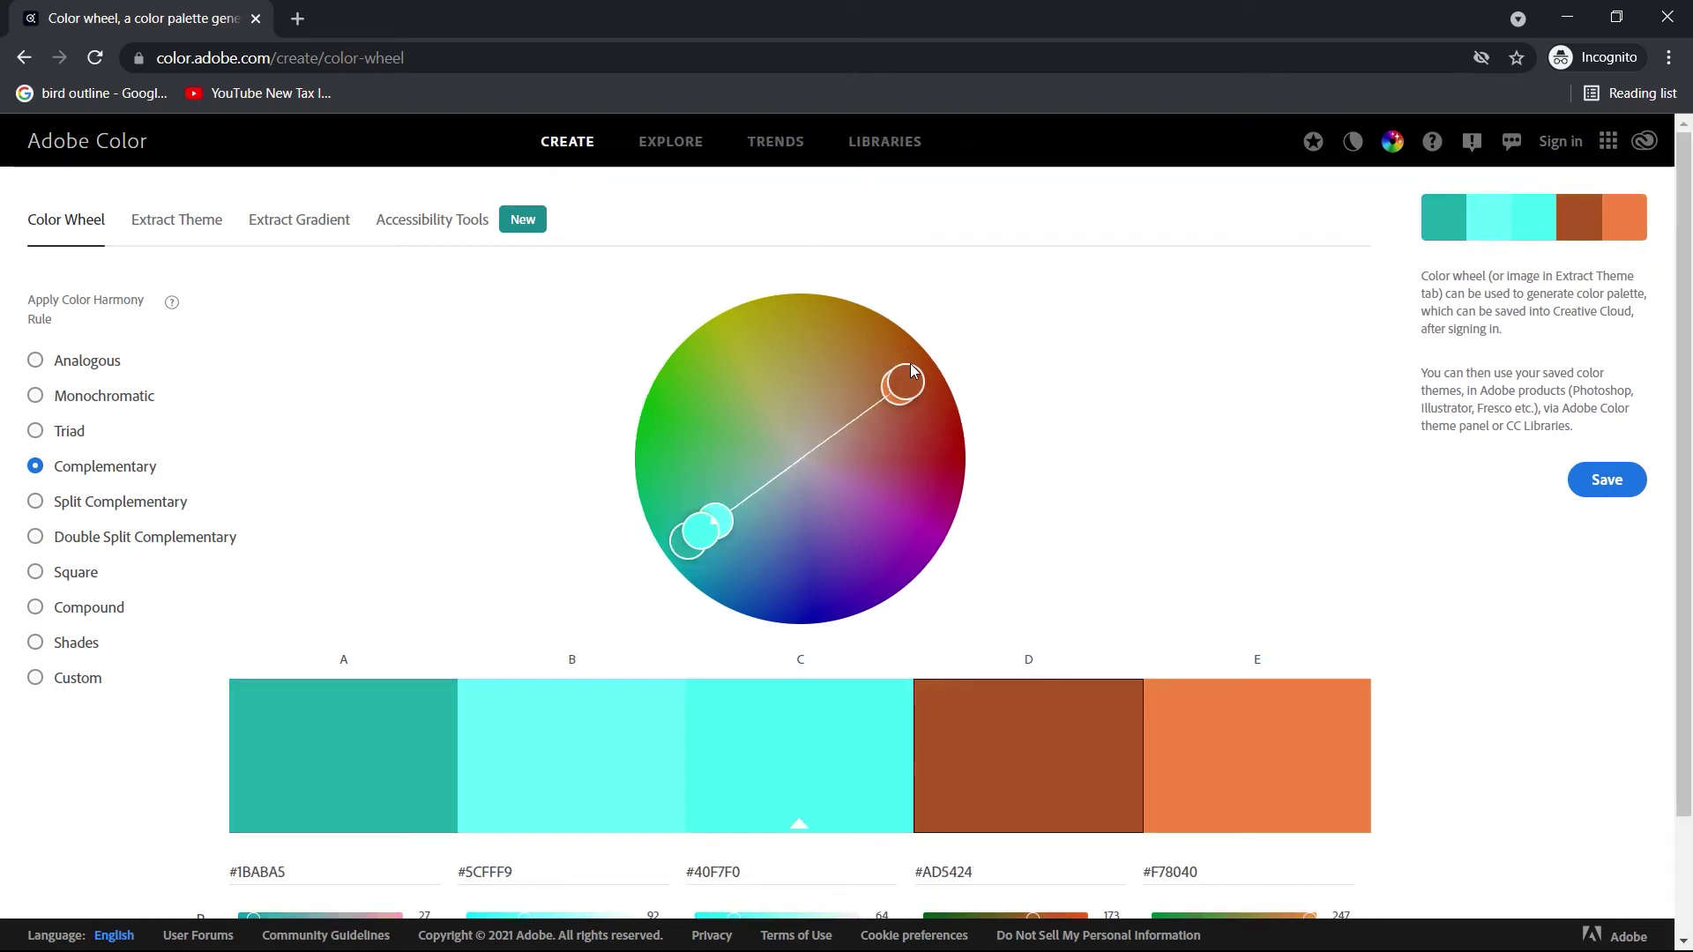
- Copy color D's hex code #AD5424, switch to Illustrator and apply it as the profile icon's fill
scroll(1027, 701, "down", 2)
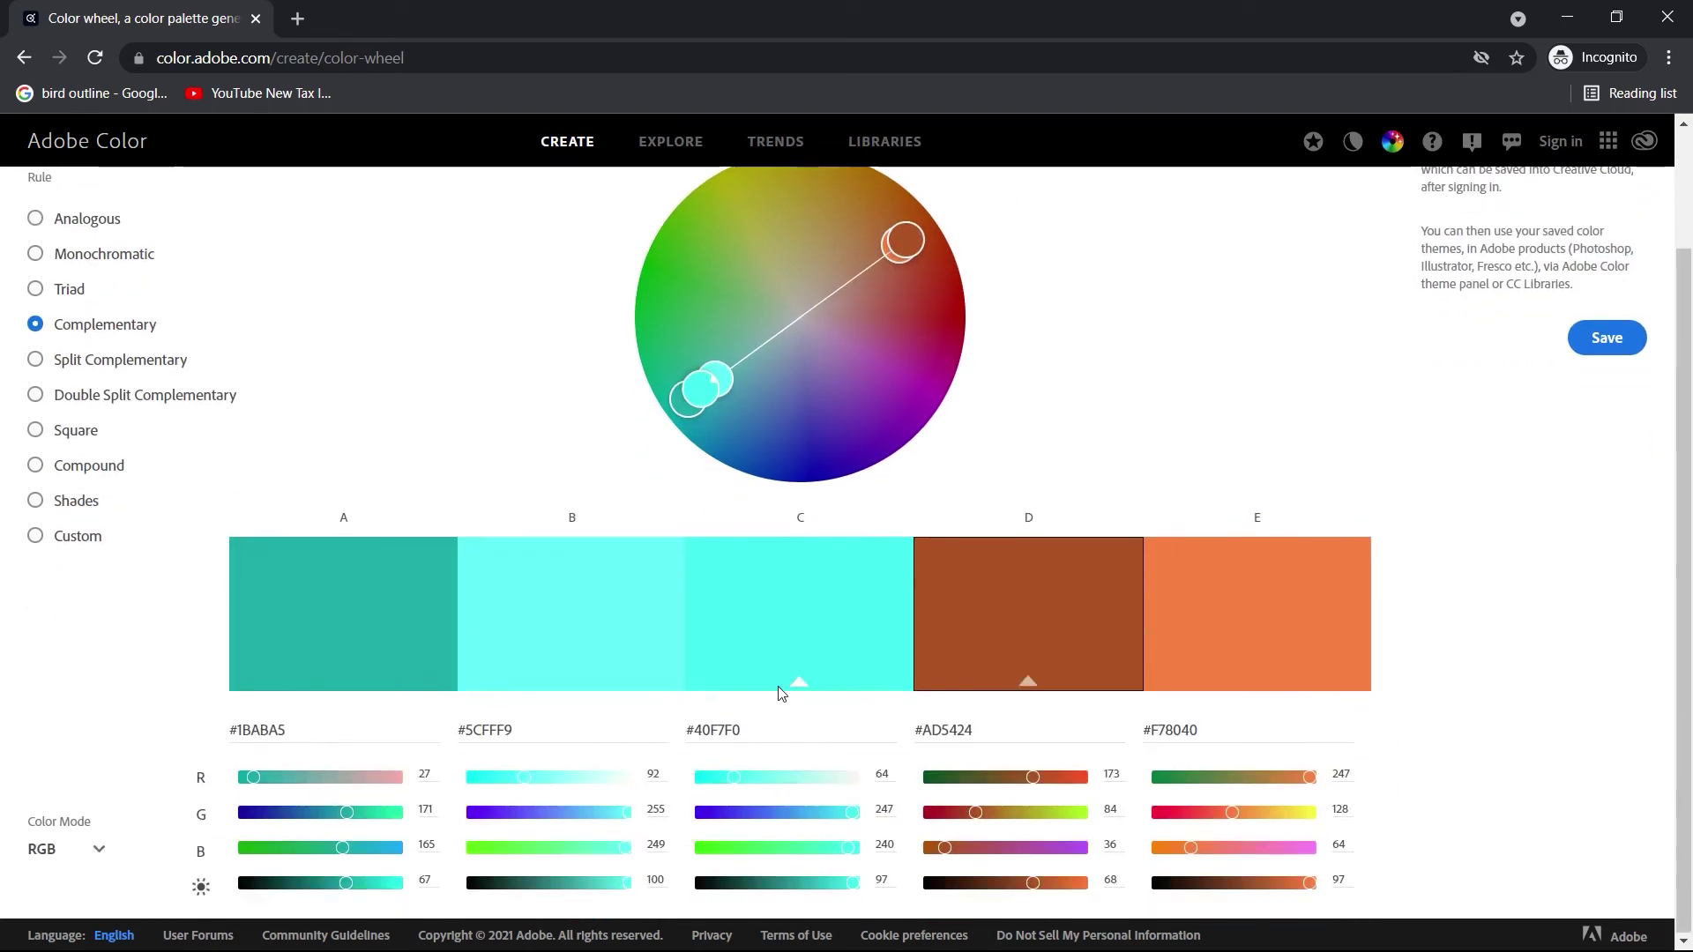
left_click(799, 742)
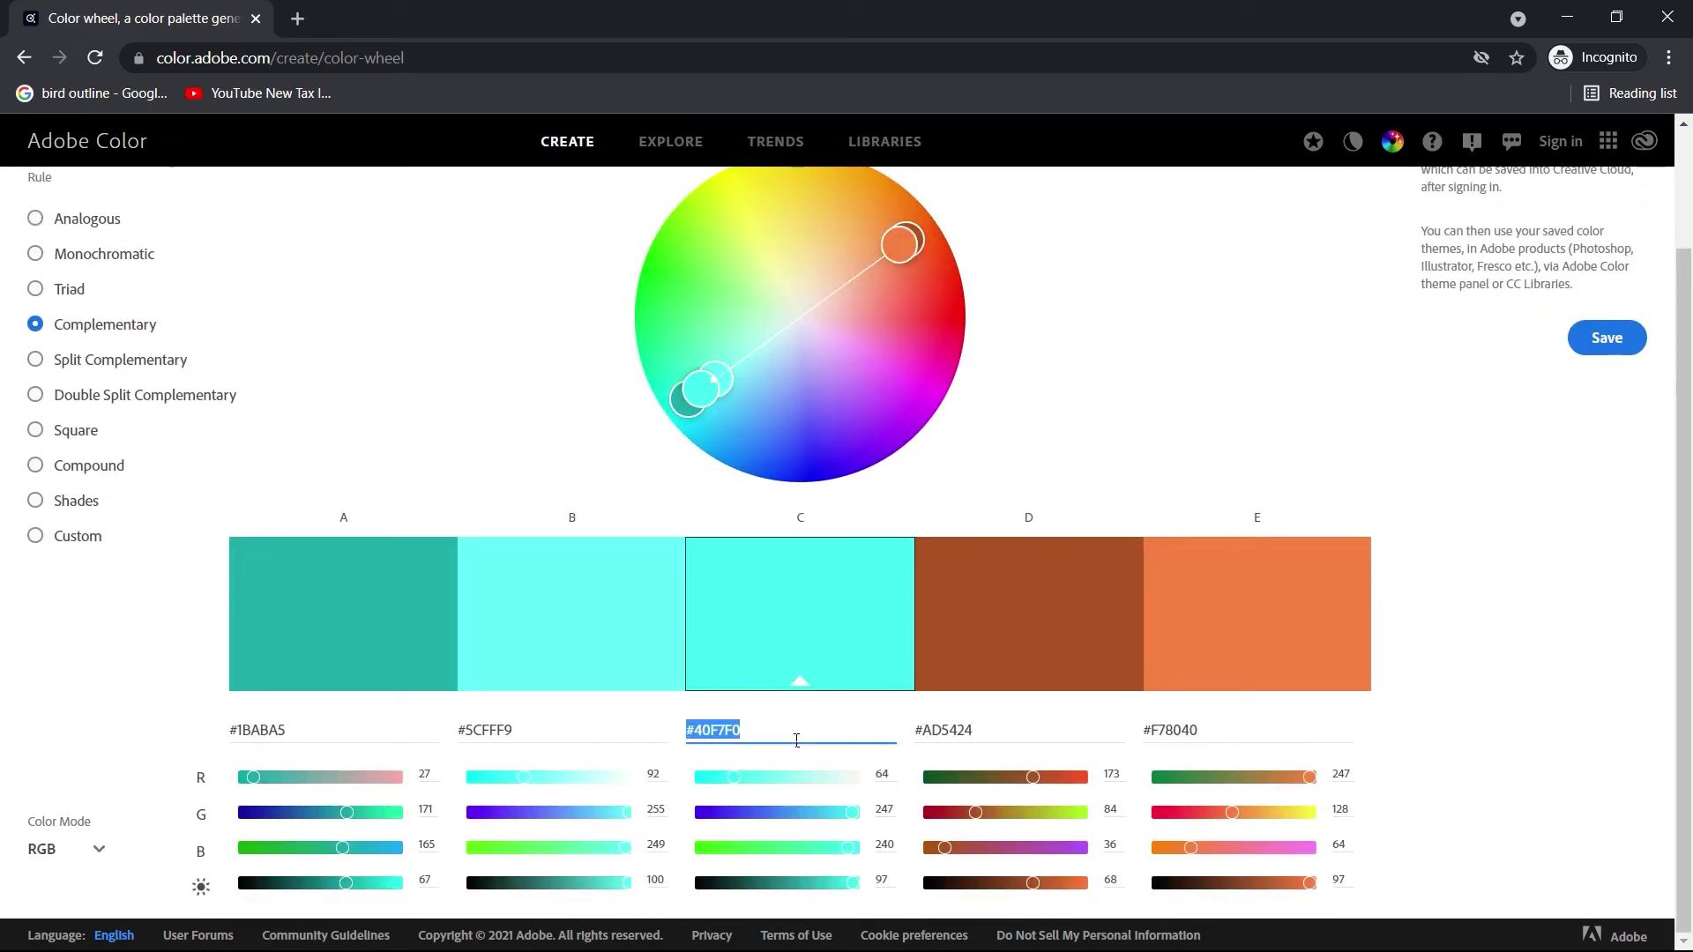
left_click(1029, 734)
key("ctrl+c")
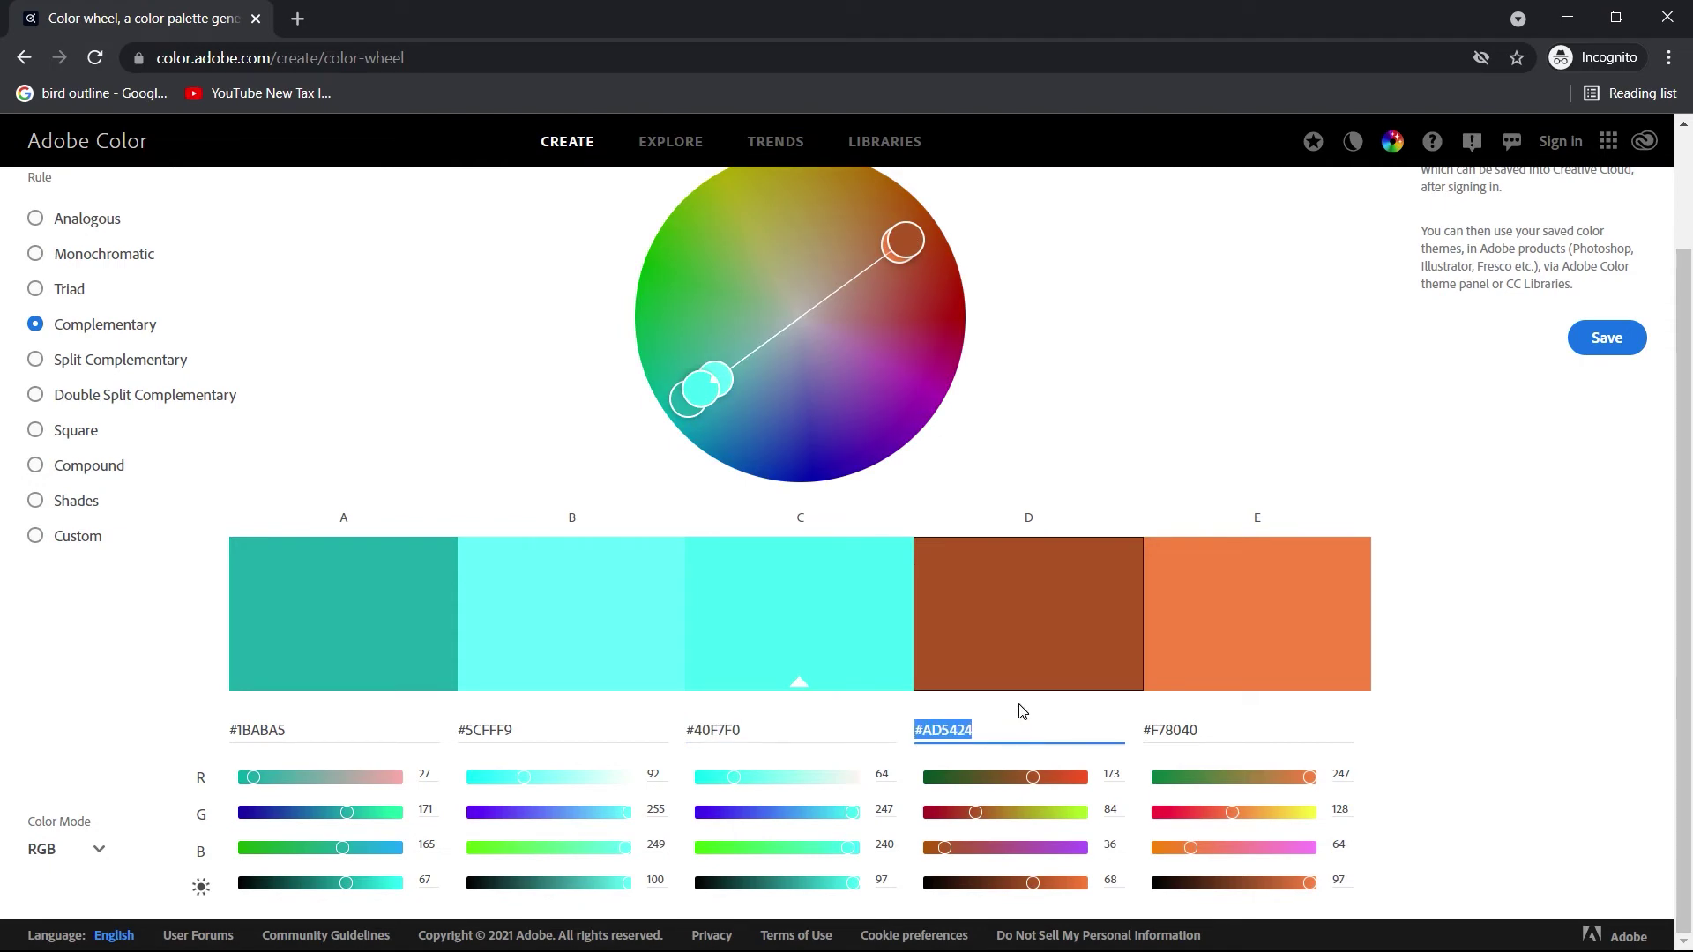
key("alt+Tab")
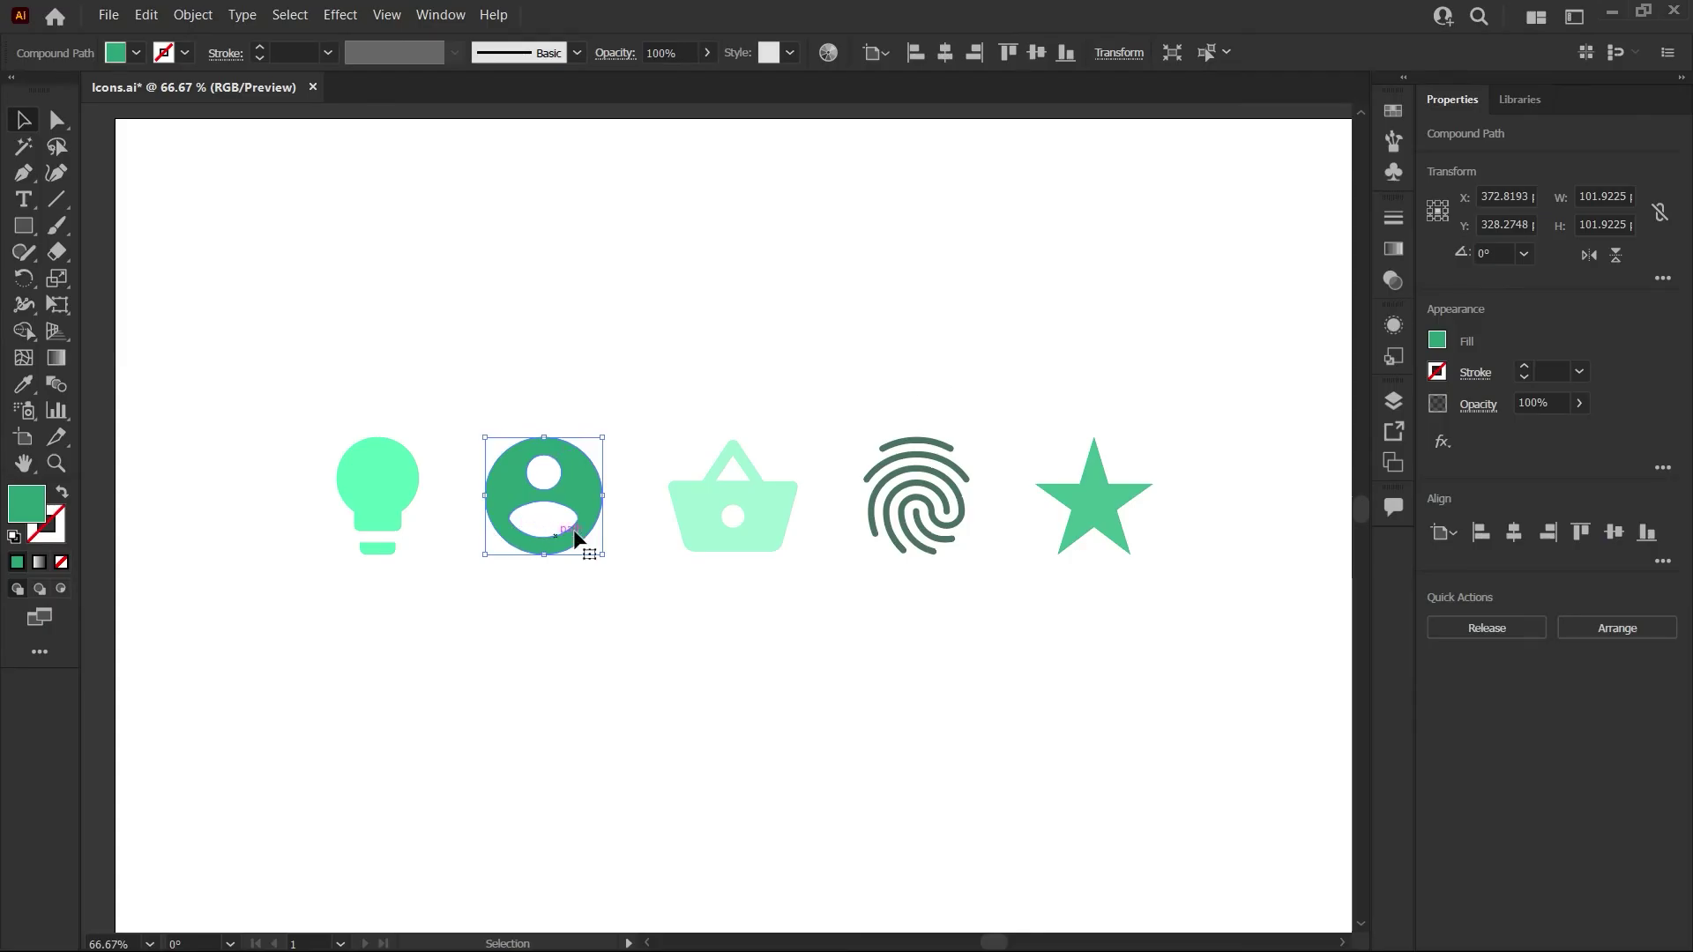
double_click(27, 504)
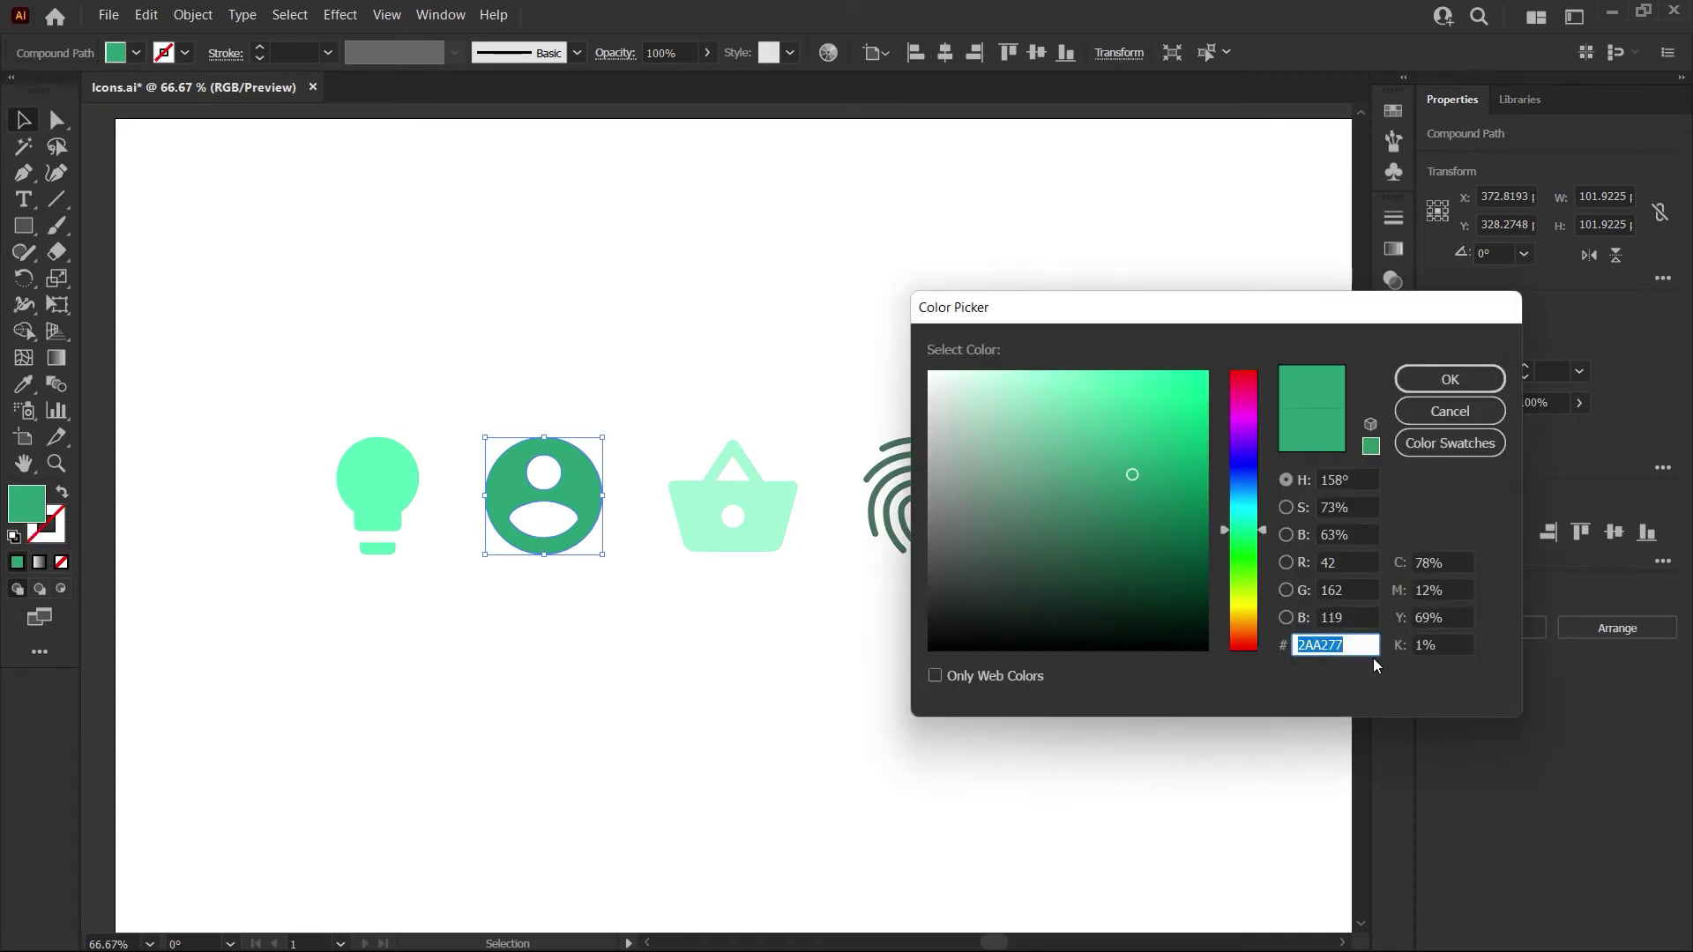
key("ctrl+v")
left_click(1434, 372)
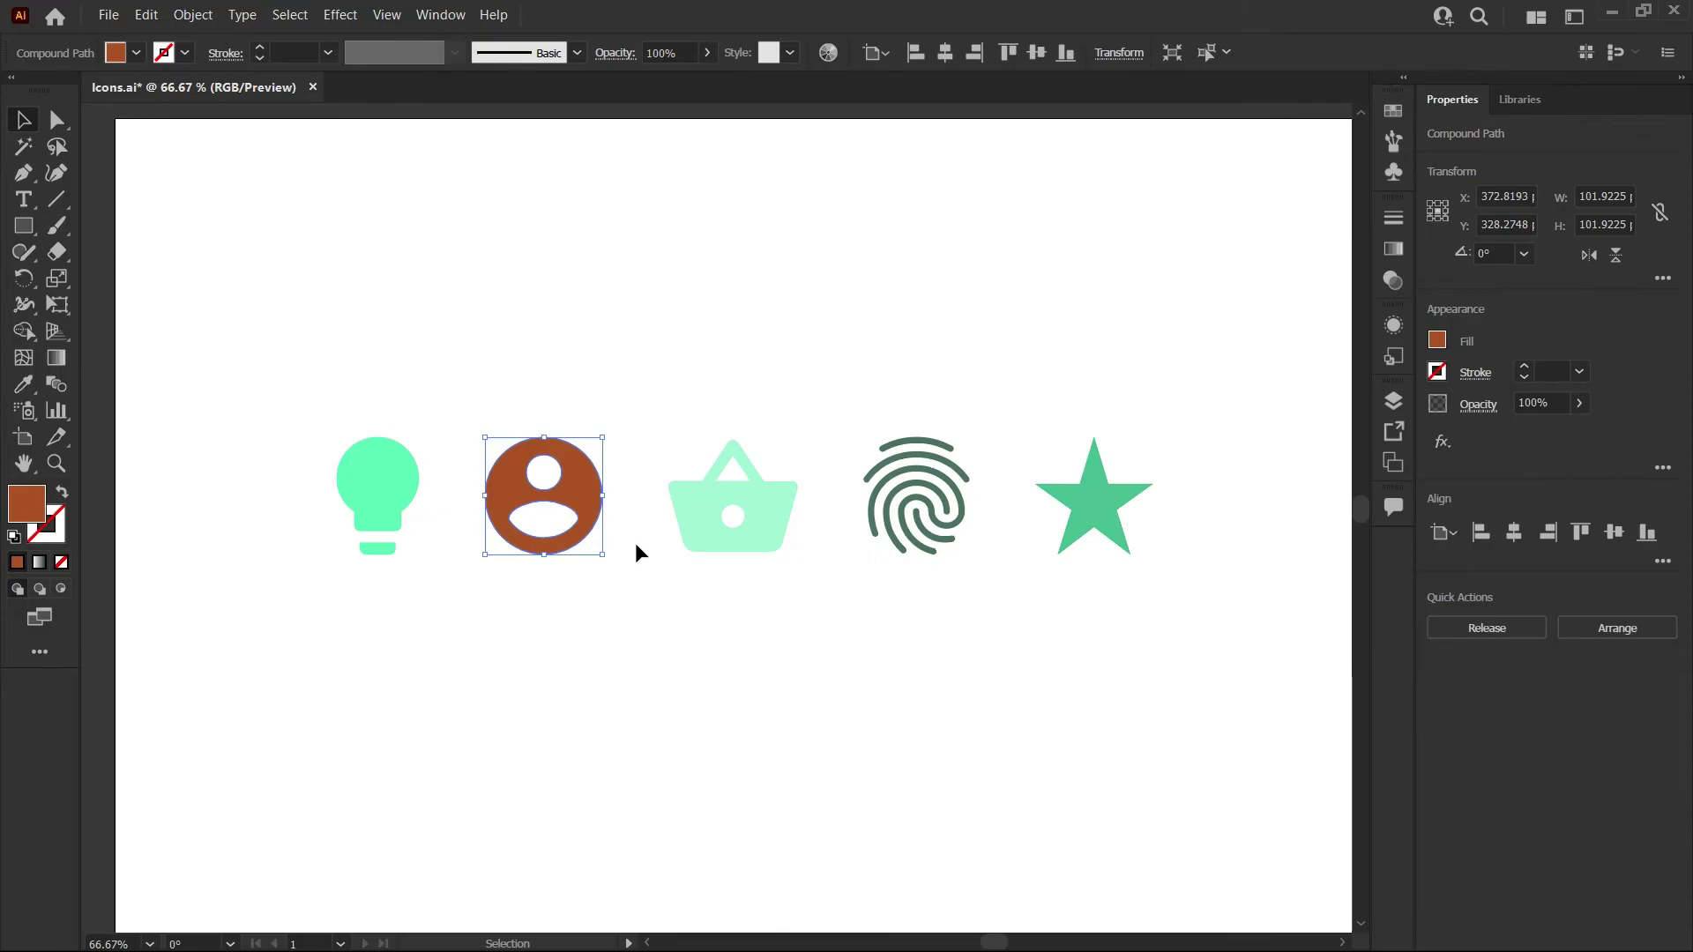
- Return to Adobe Color and apply the Split Complementary and Double Split Complementary harmony rules to the palette
key("alt+Tab")
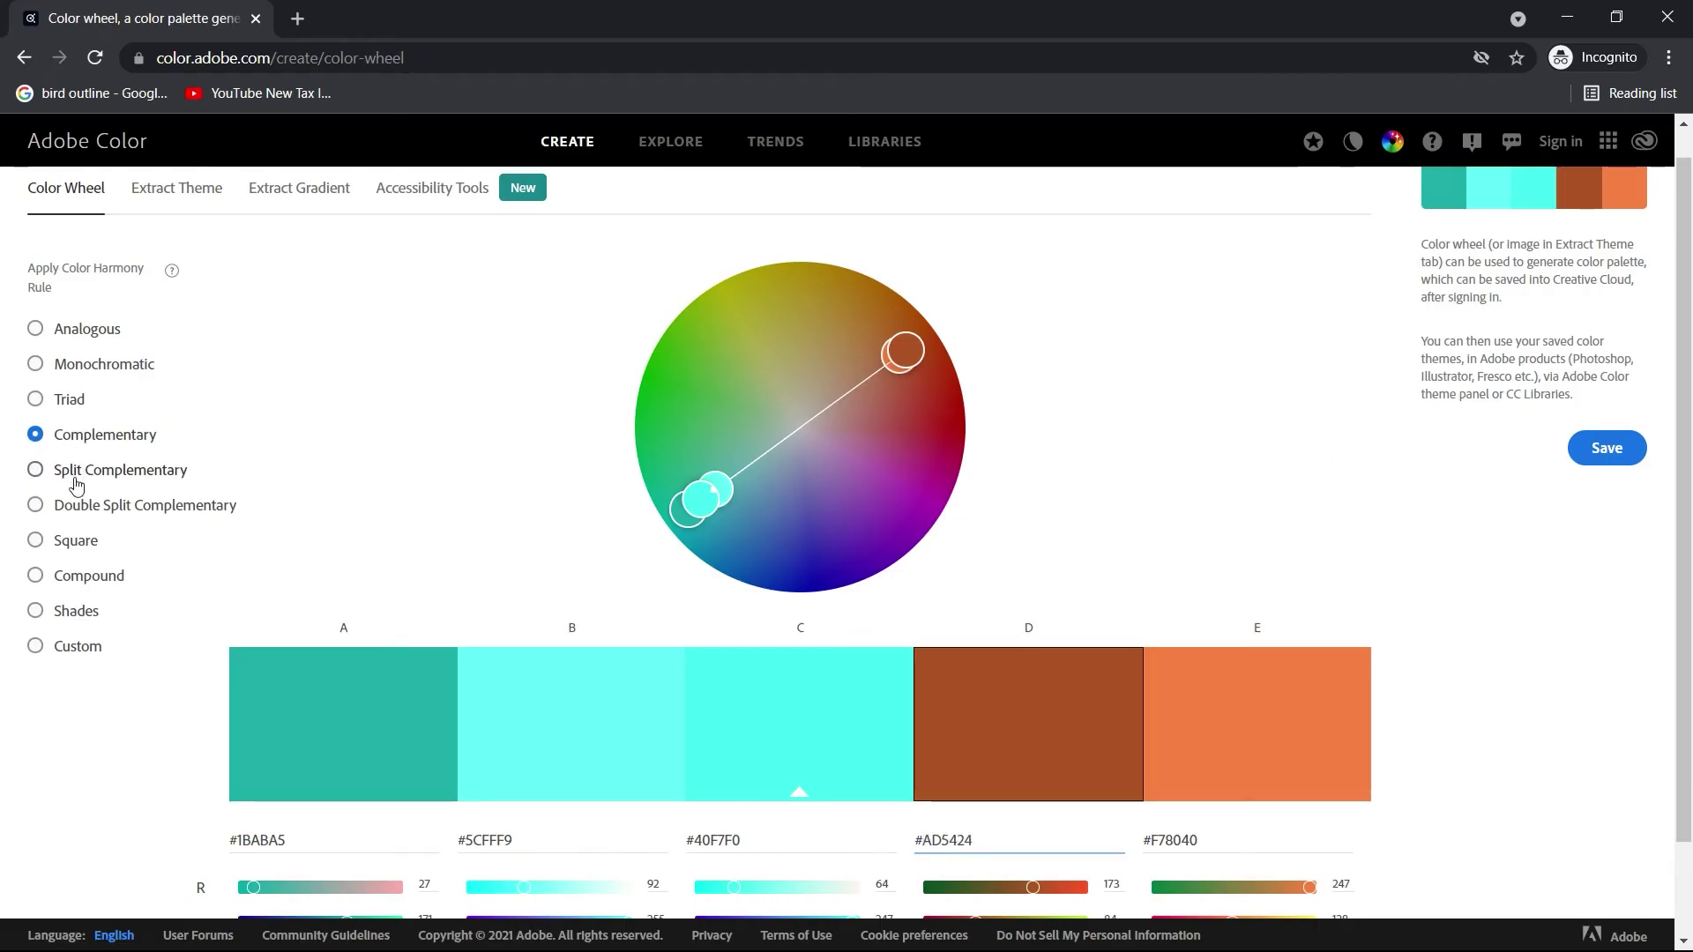
left_click(77, 481)
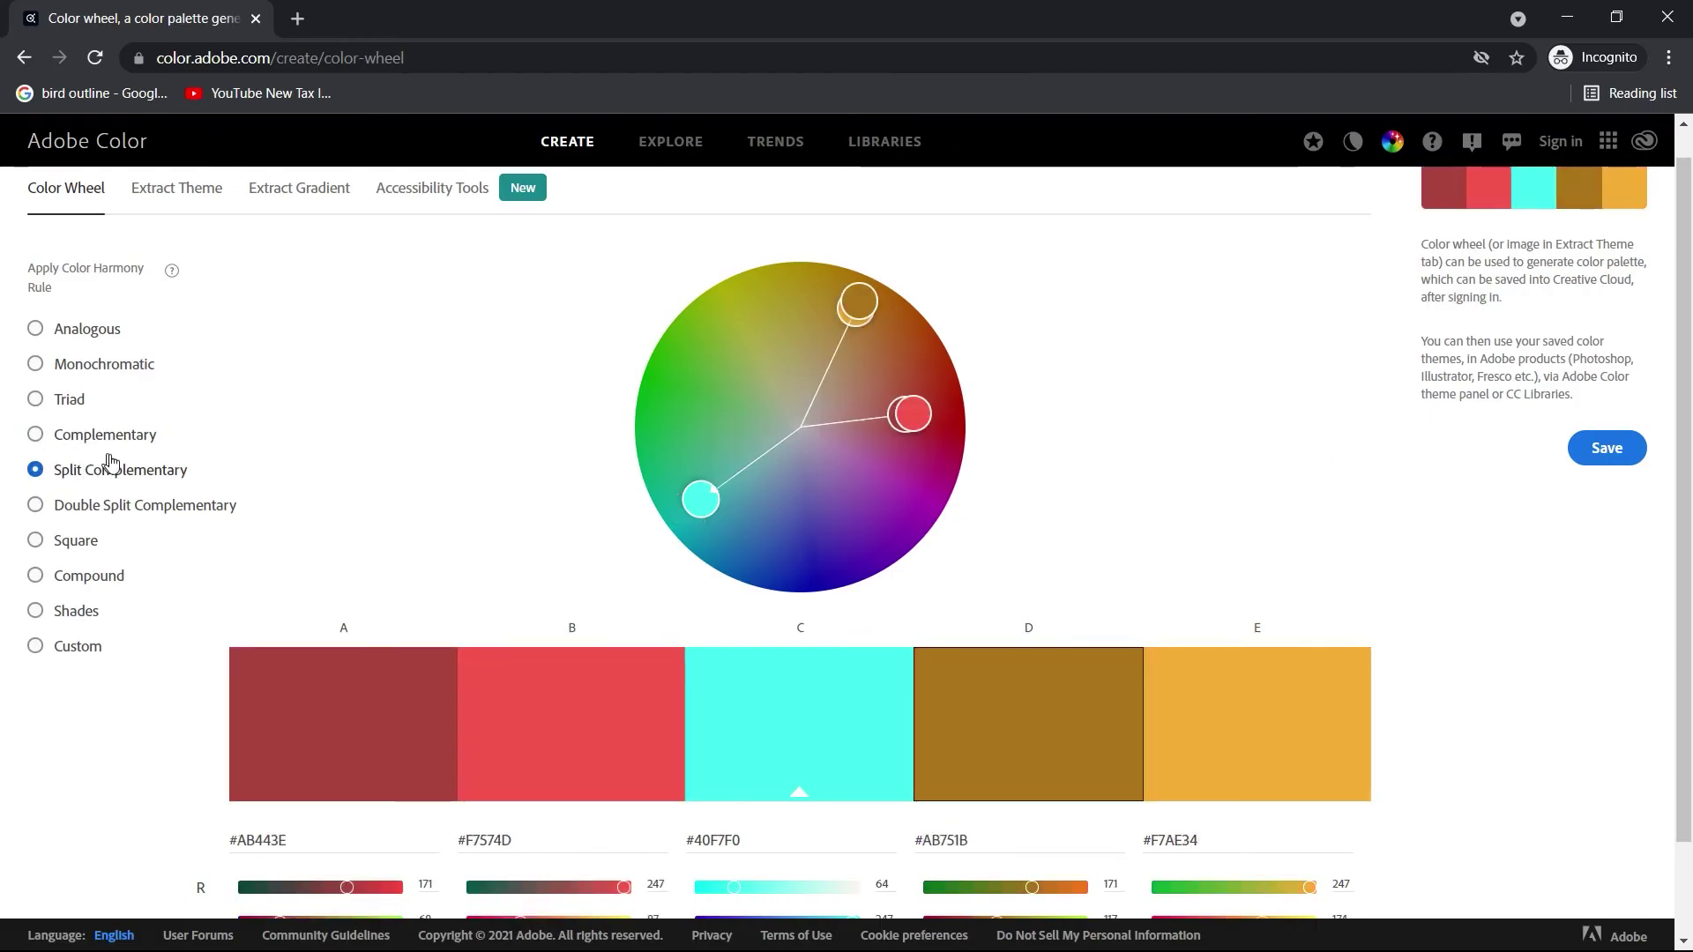
left_click(121, 510)
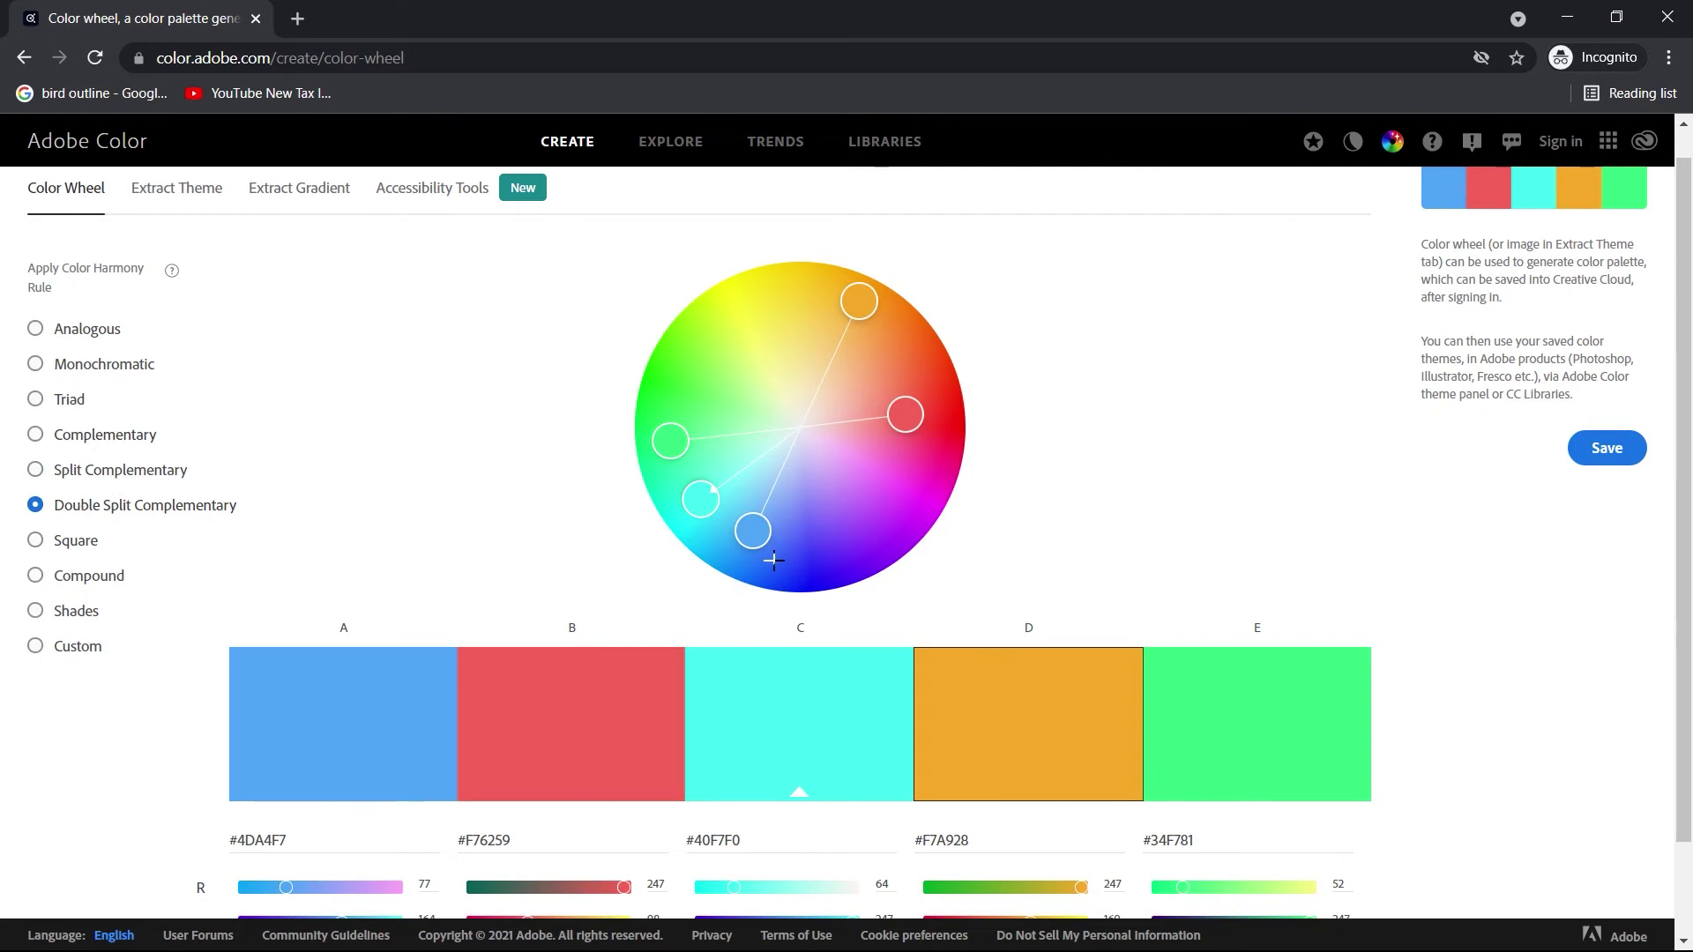
- Rotate the Double Split Complementary palette's color A handle to purple #9E24FA and back toward blue to try other combinations
left_click(895, 555)
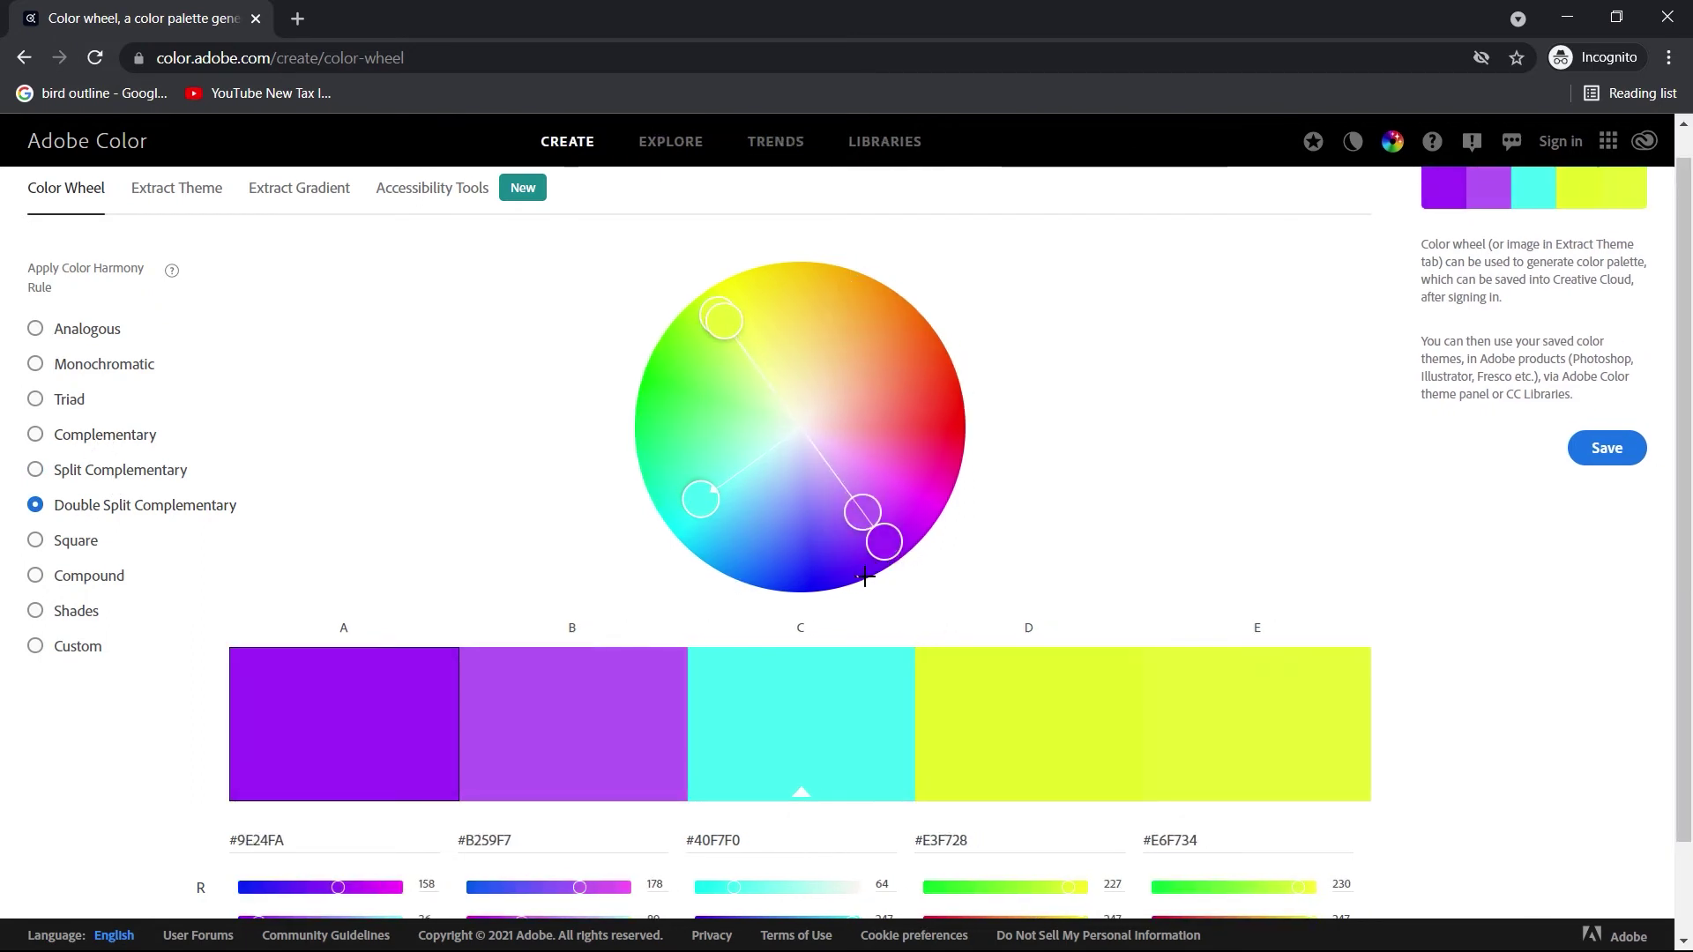
left_click_drag(865, 577, 814, 564)
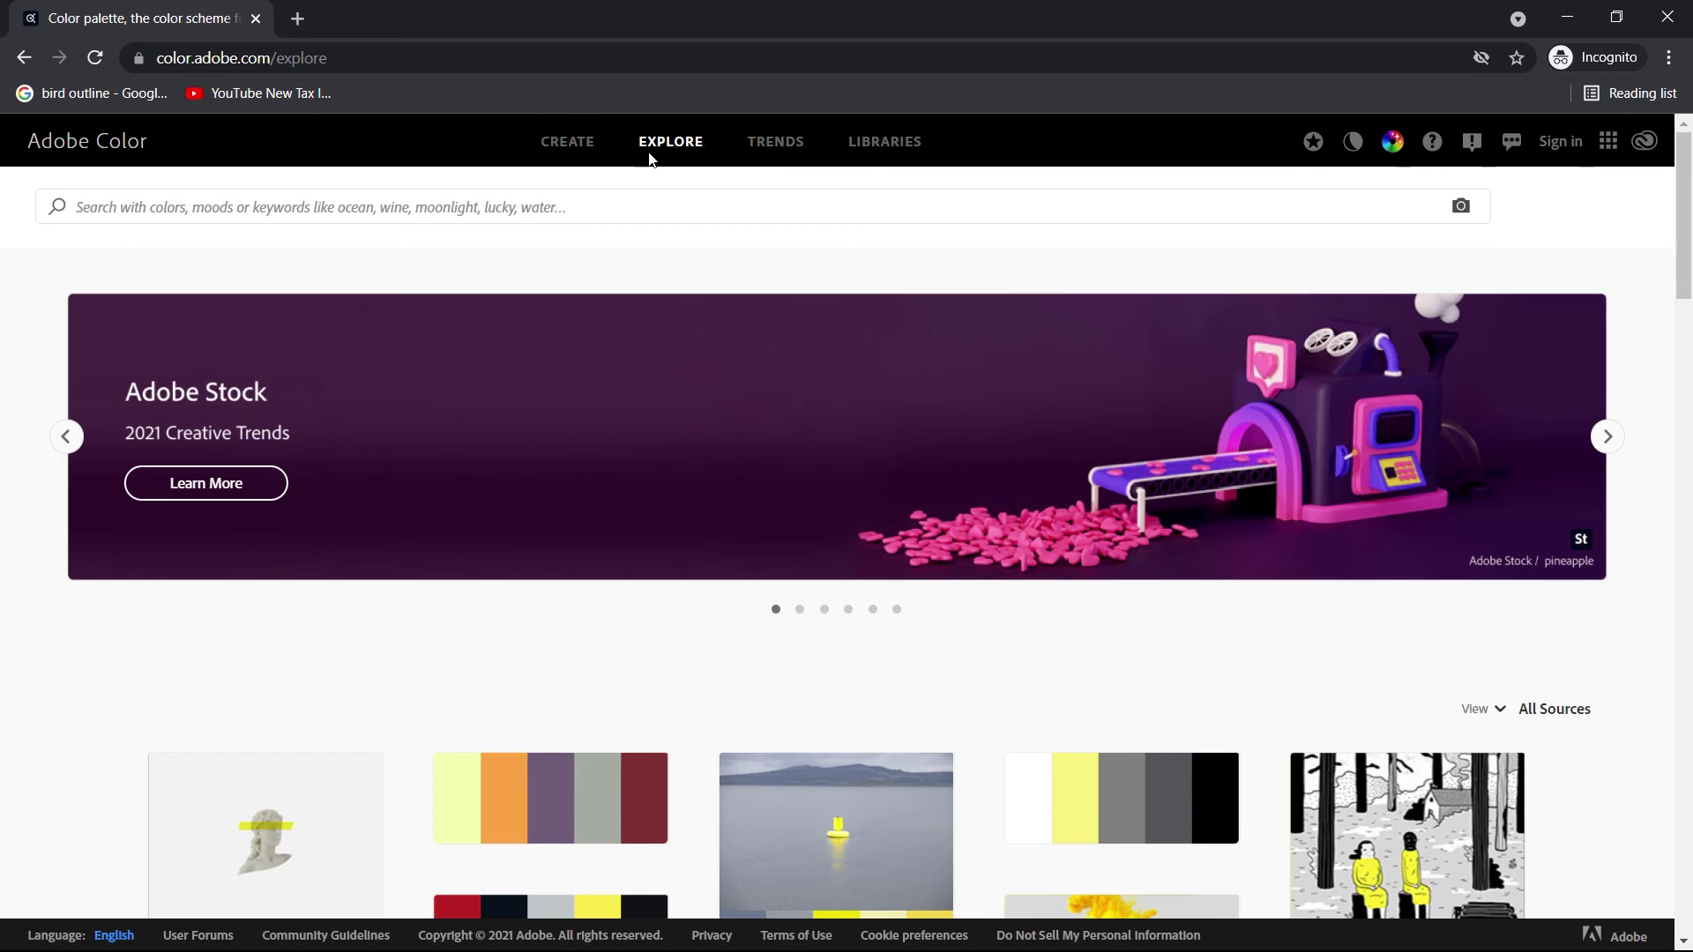
- Browse the Explore page's color themes and open the red, yellow, light blue, beige and dark navy Retro Futurism palette
scroll(1091, 436, "down", 2)
scroll(605, 654, "down", 3)
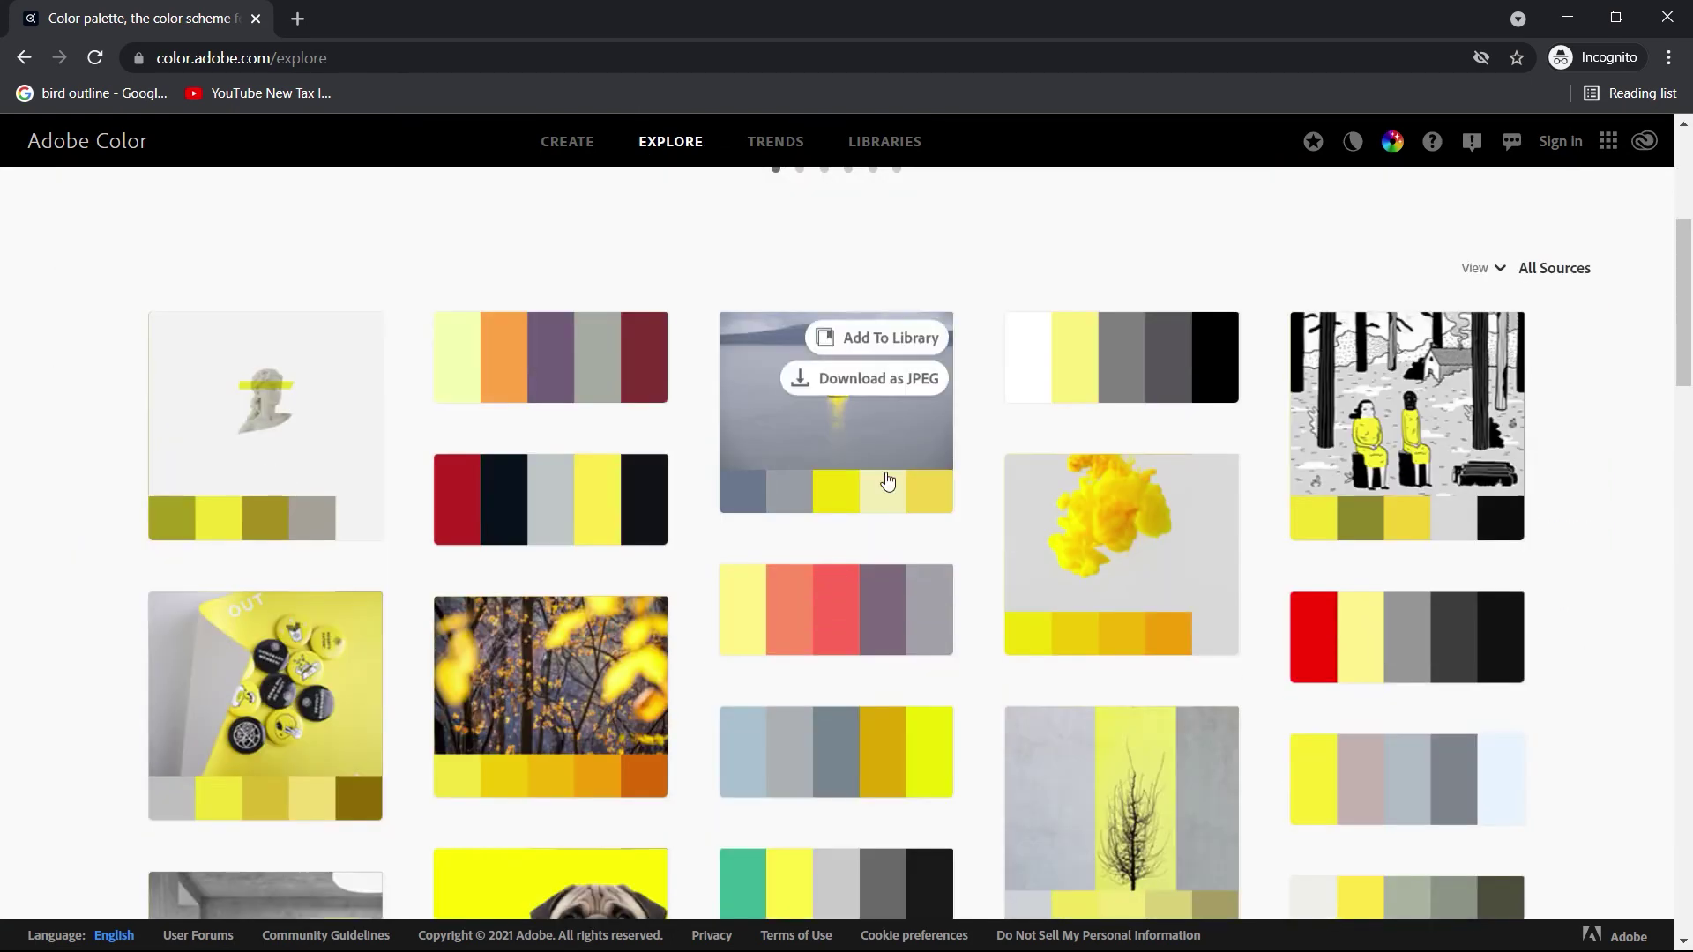
scroll(1267, 652, "down", 3)
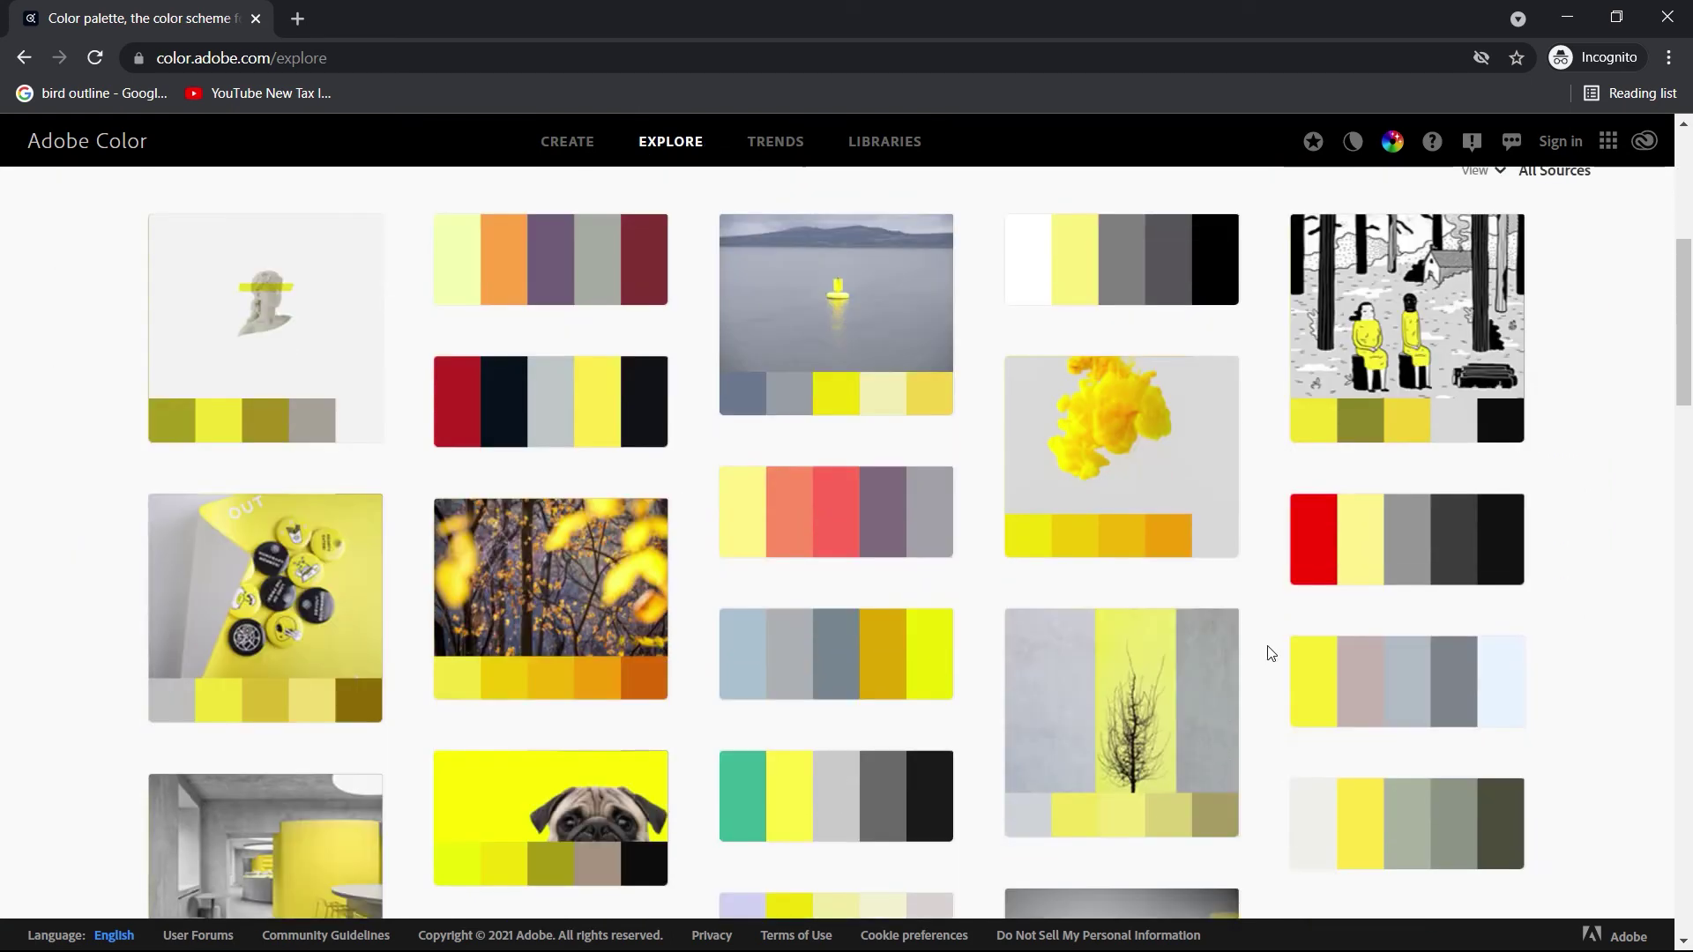
scroll(1023, 697, "down", 1)
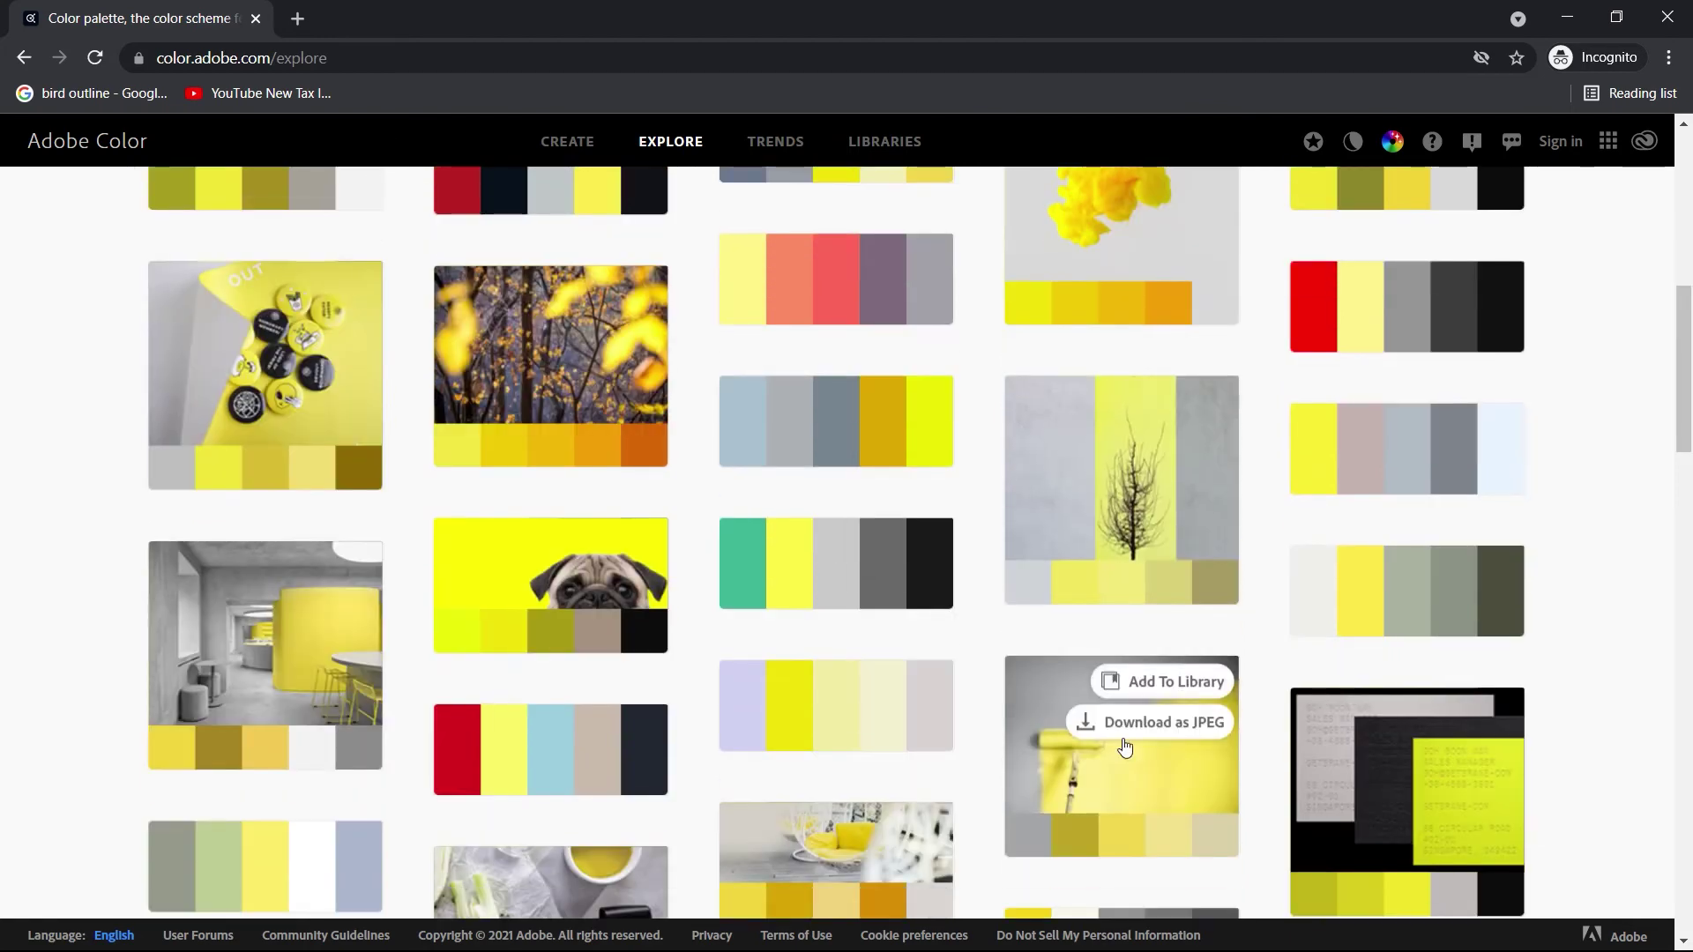
left_click(586, 774)
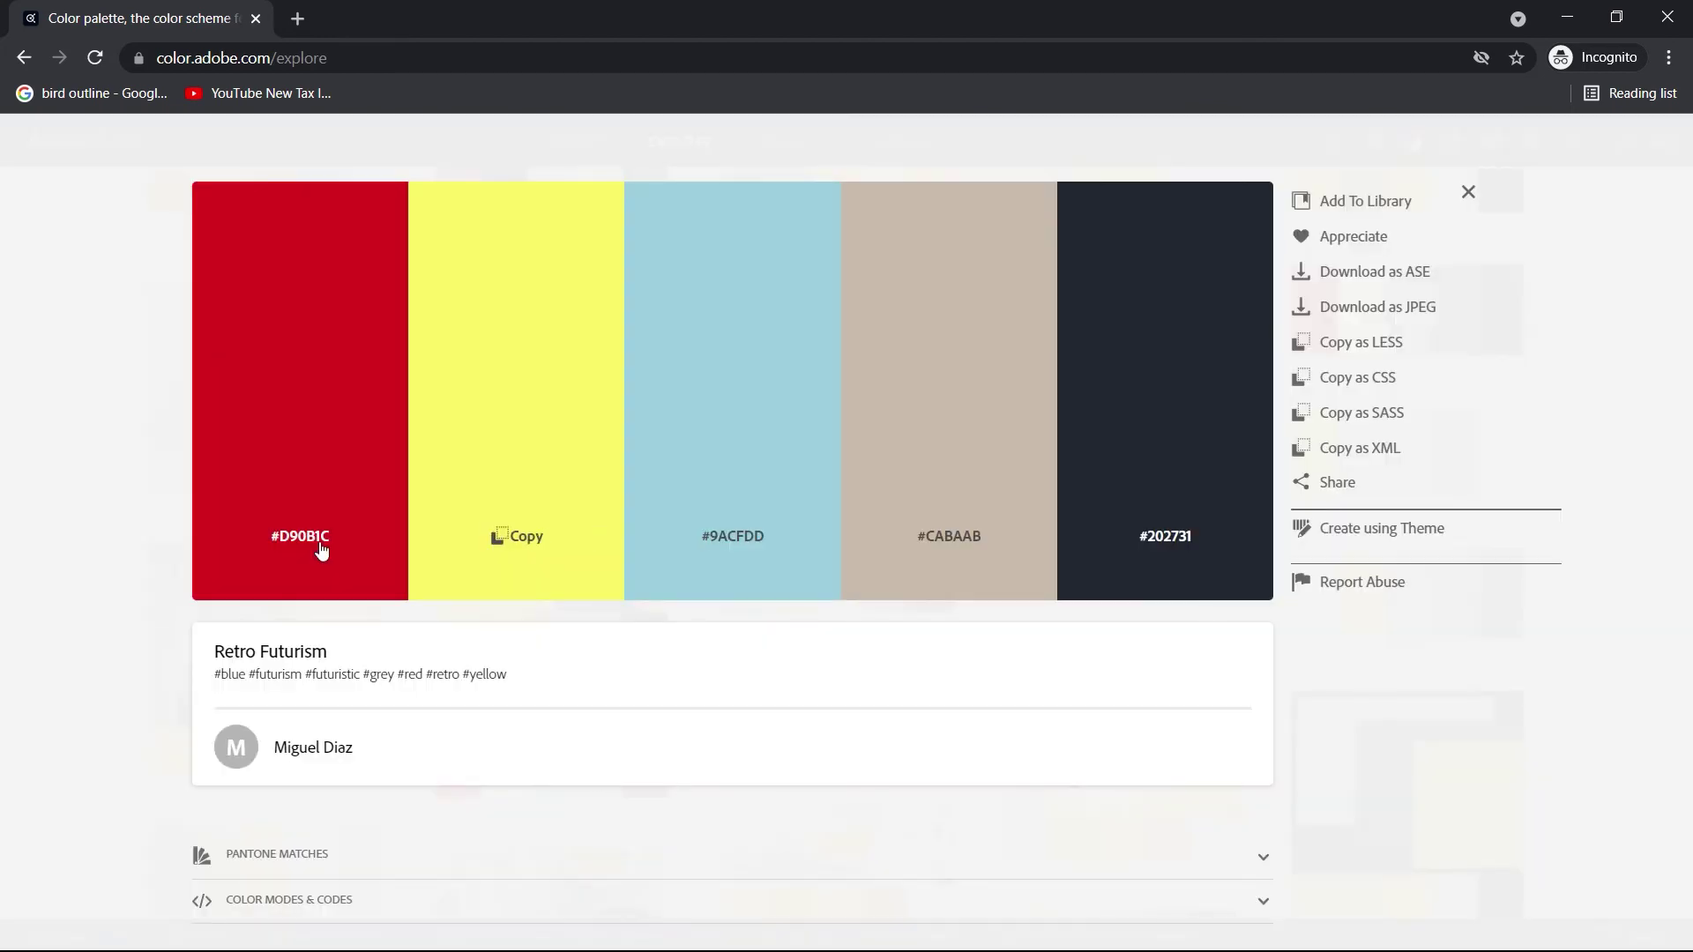